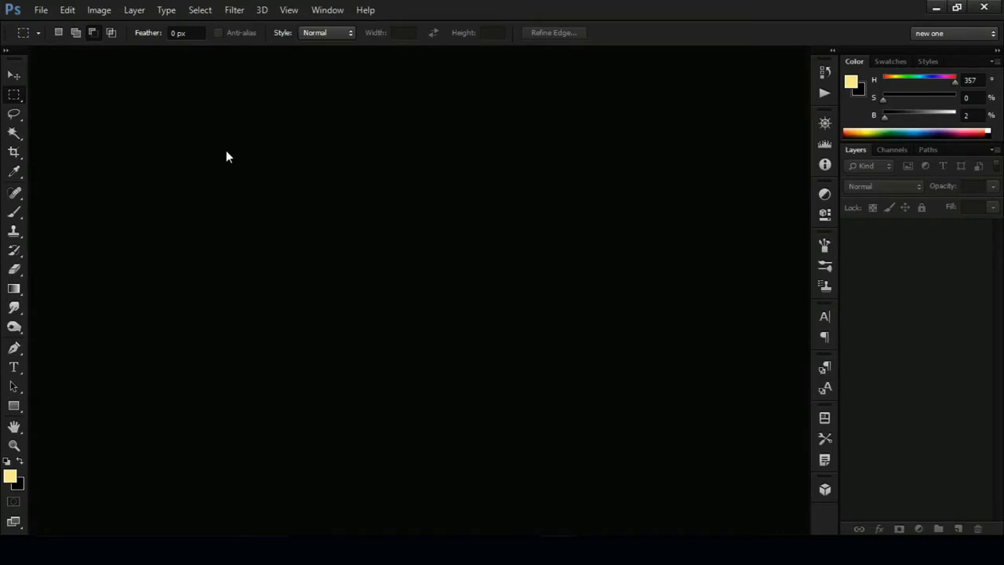
# Create a new 1280 × 720 pixel document at 72 pixels/inch, RGB Color 8 bit, with a white background
pyautogui.click(41, 11)
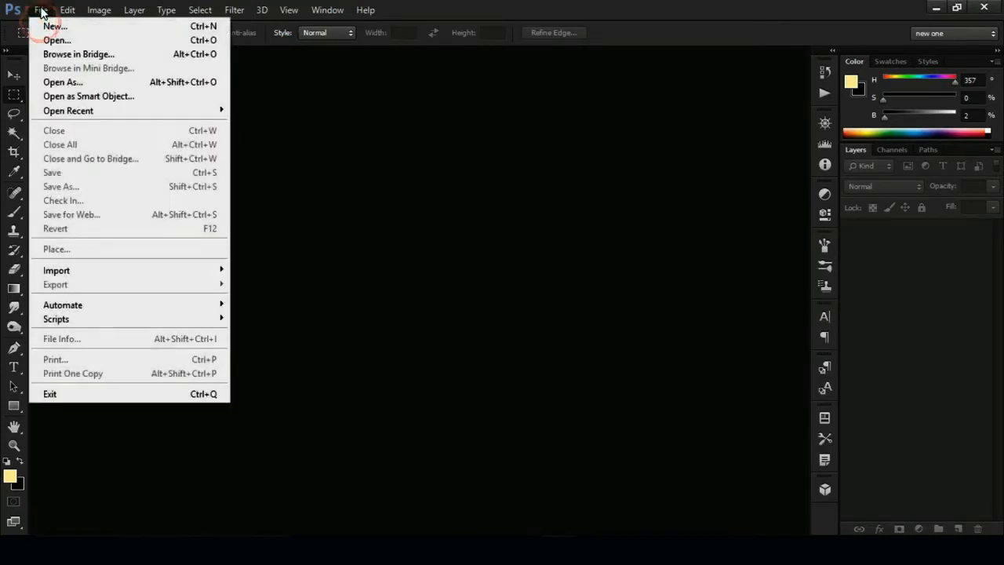
pyautogui.click(81, 28)
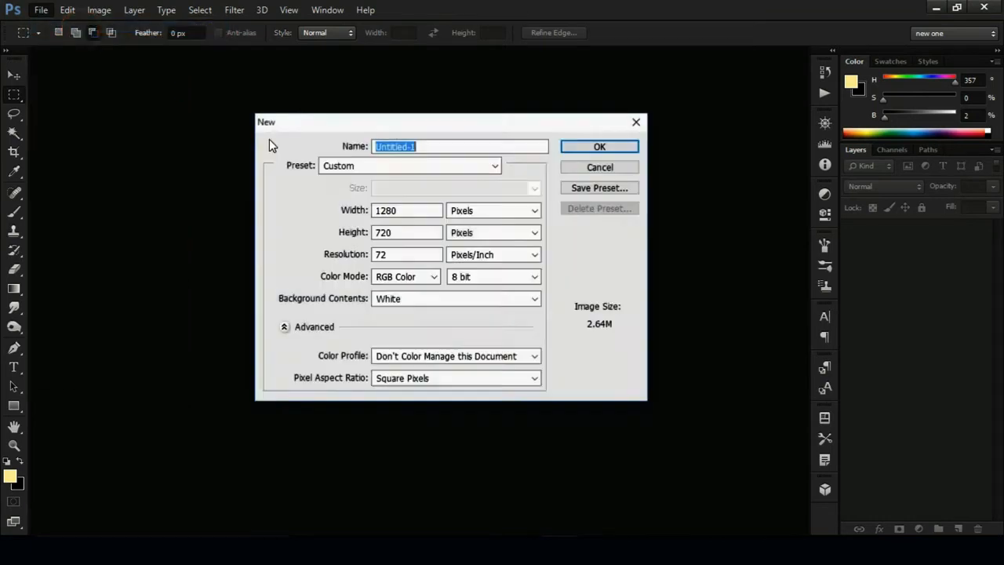
pyautogui.doubleClick(418, 211)
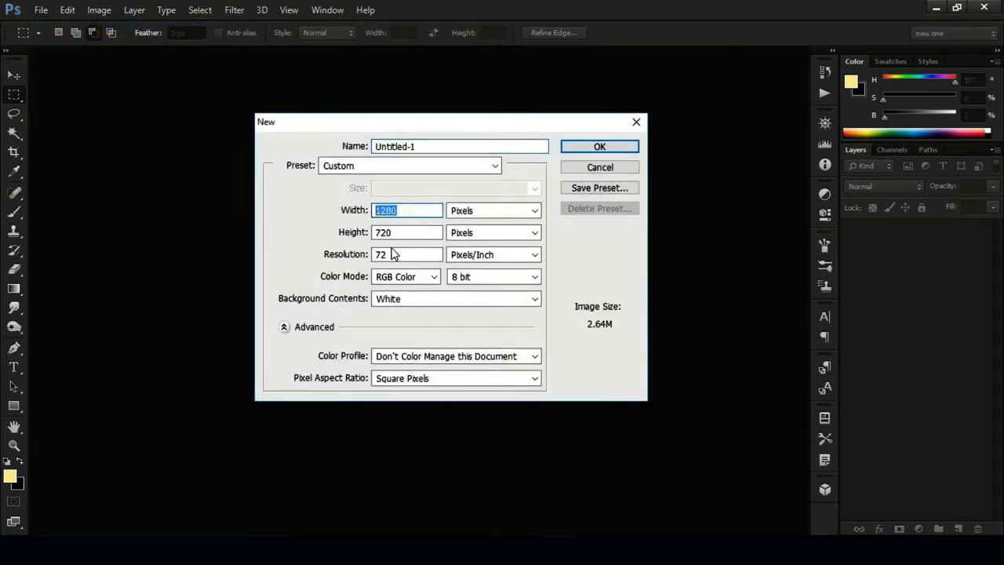
pyautogui.click(406, 234)
pyautogui.doubleClick(406, 235)
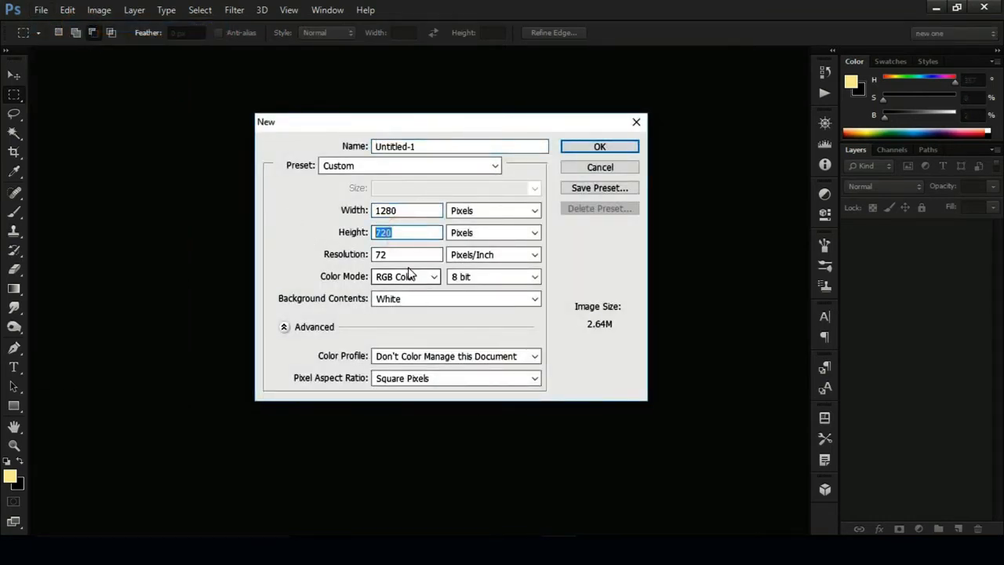
pyautogui.doubleClick(410, 254)
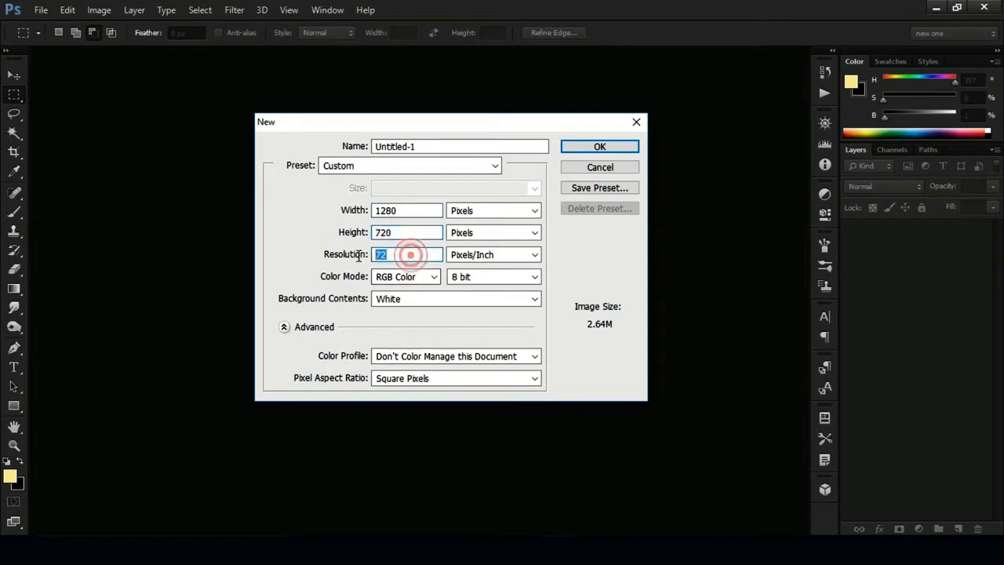
pyautogui.click(484, 208)
pyautogui.click(518, 204)
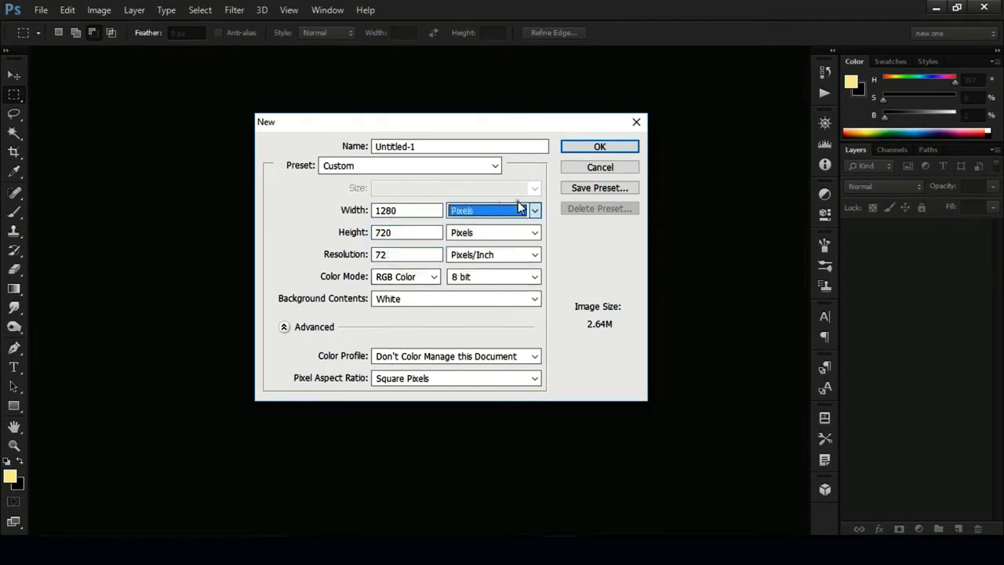
pyautogui.click(607, 149)
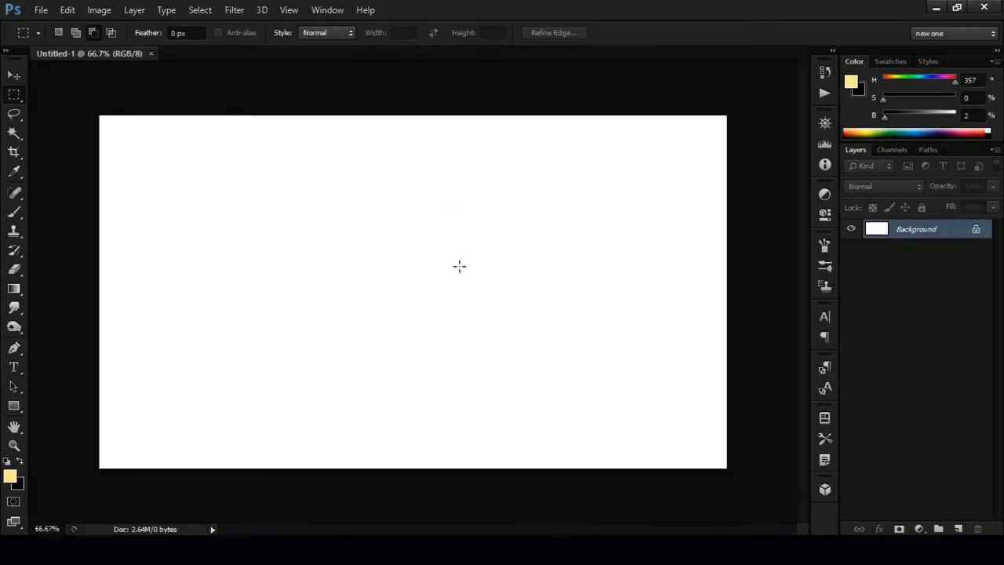
# Set the foreground color to light yellow #fded94 and fill the background with it using the Paint Bucket
pyautogui.click(11, 480)
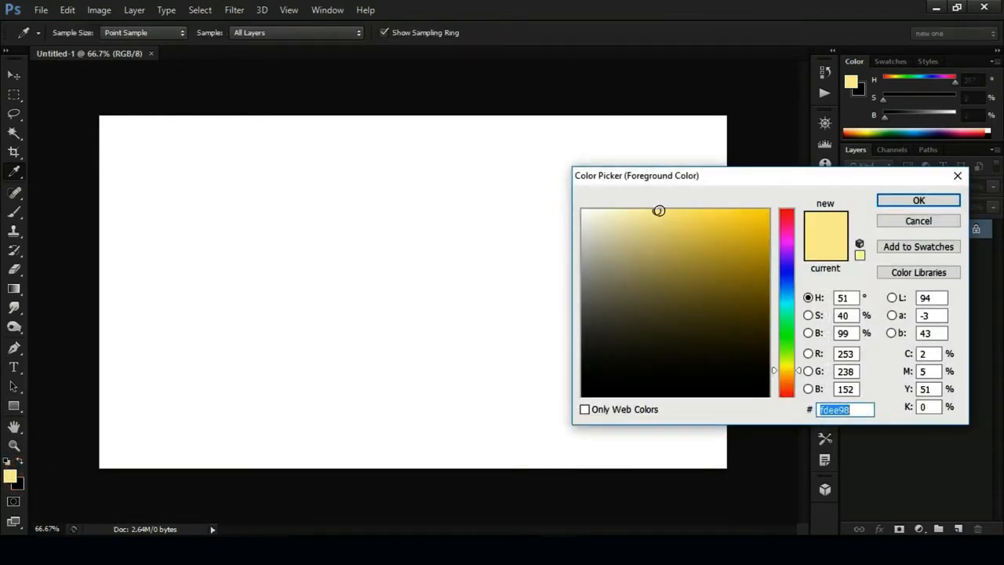
pyautogui.click(659, 211)
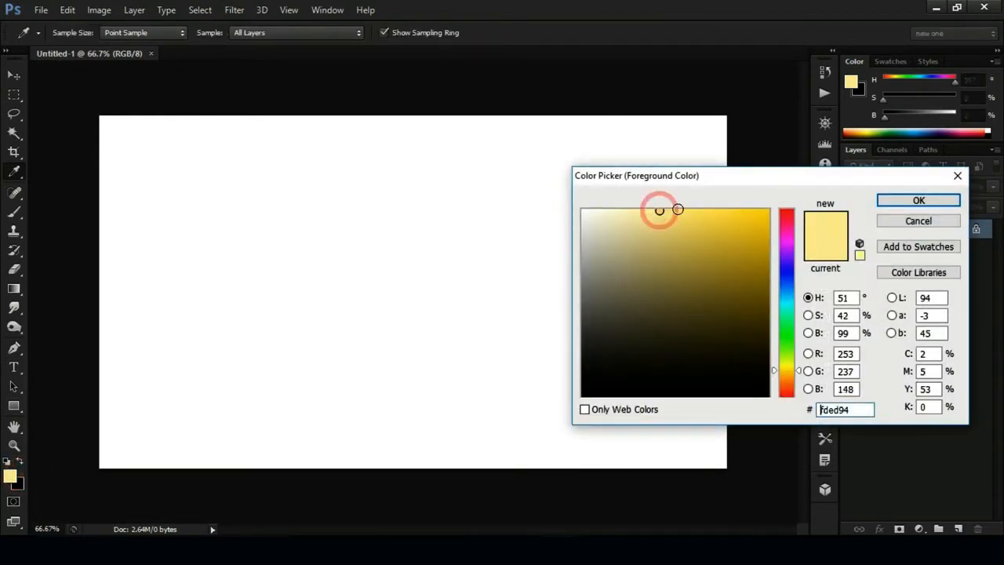
pyautogui.click(919, 202)
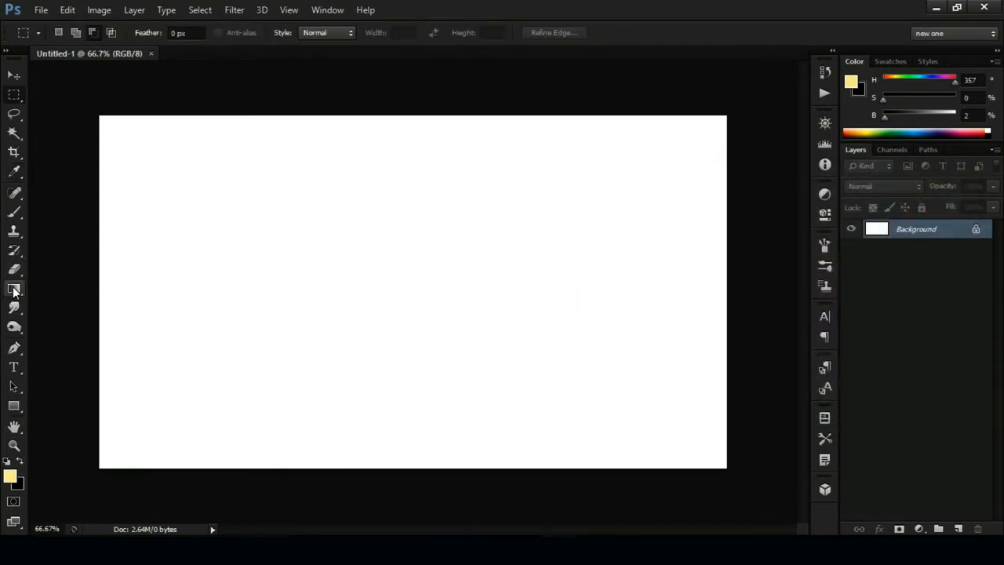
pyautogui.click(14, 290)
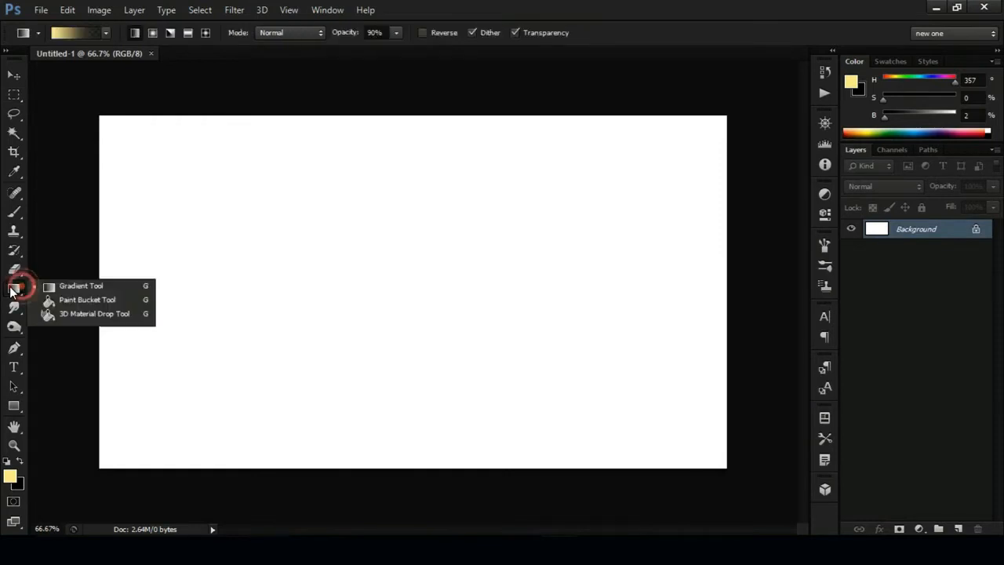
pyautogui.click(89, 299)
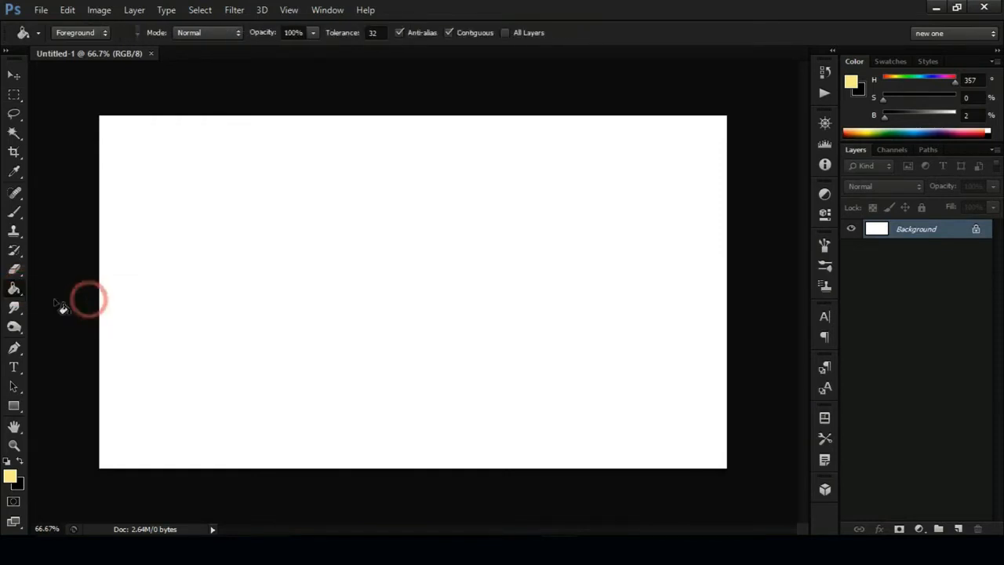
pyautogui.click(459, 237)
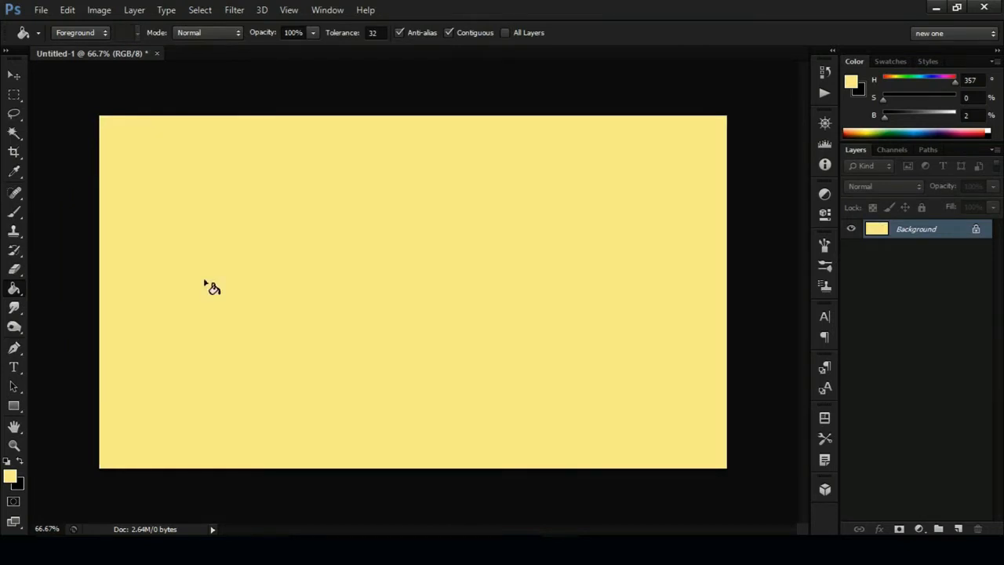
# Add the text "Jelly" on the canvas in Cooper Black 72 pt, colored near-black #010101
pyautogui.click(15, 369)
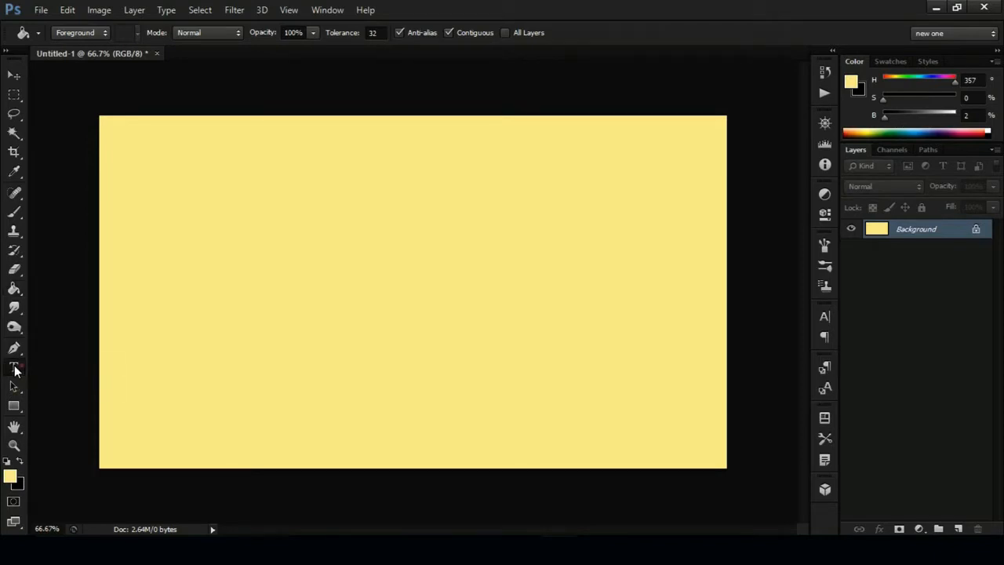
pyautogui.click(287, 287)
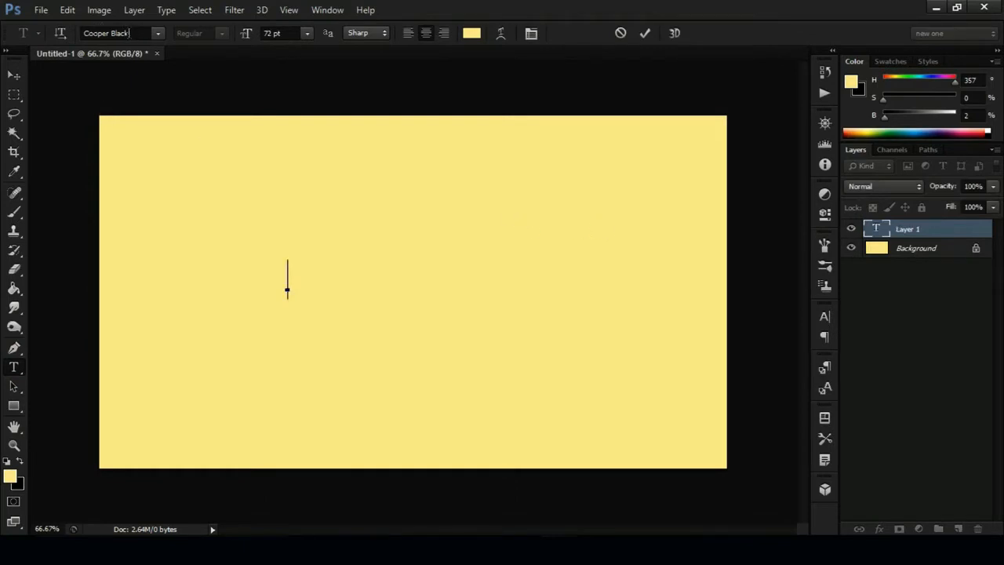
pyautogui.click(473, 36)
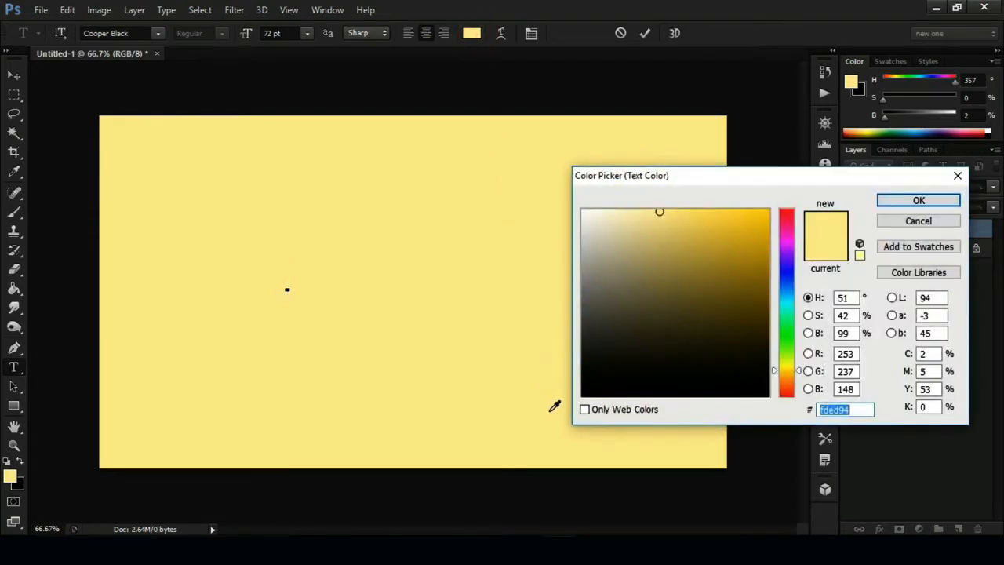
pyautogui.click(585, 395)
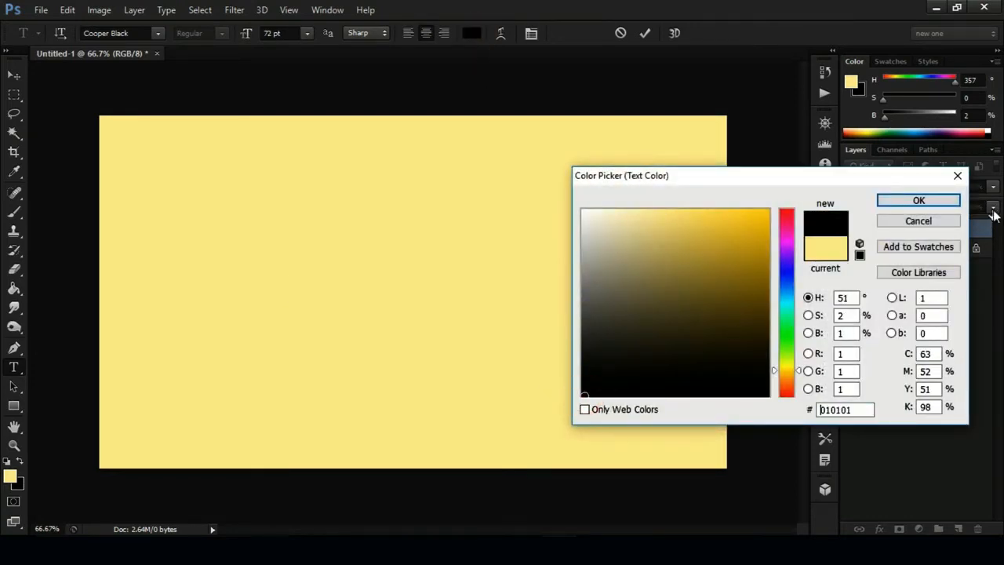
pyautogui.click(918, 201)
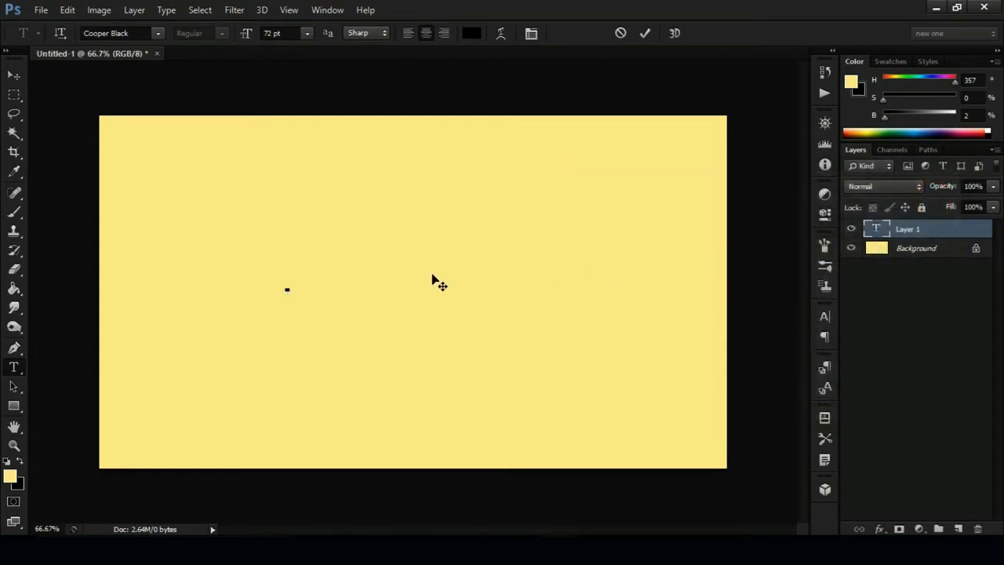
pyautogui.write('Jelly')
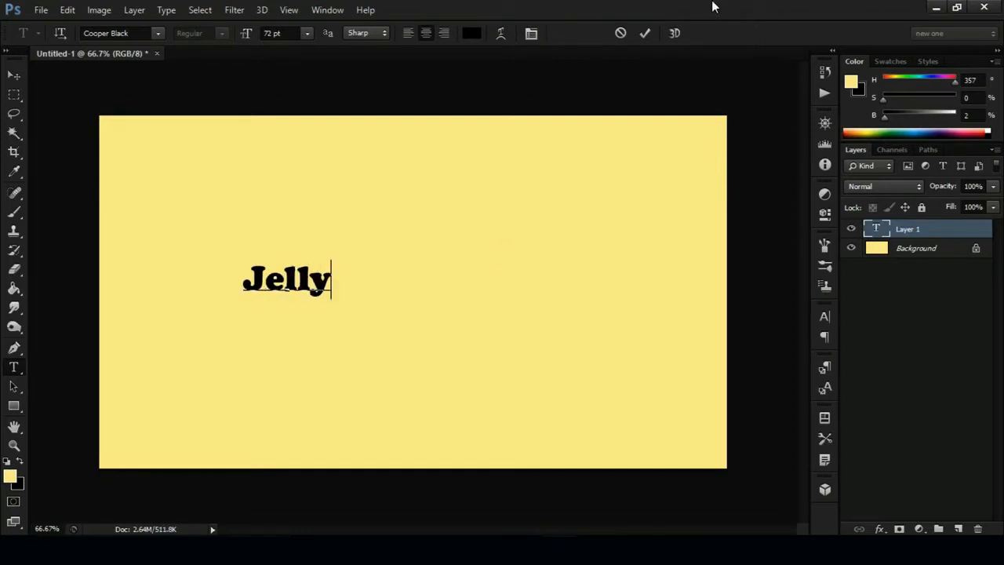
pyautogui.click(645, 33)
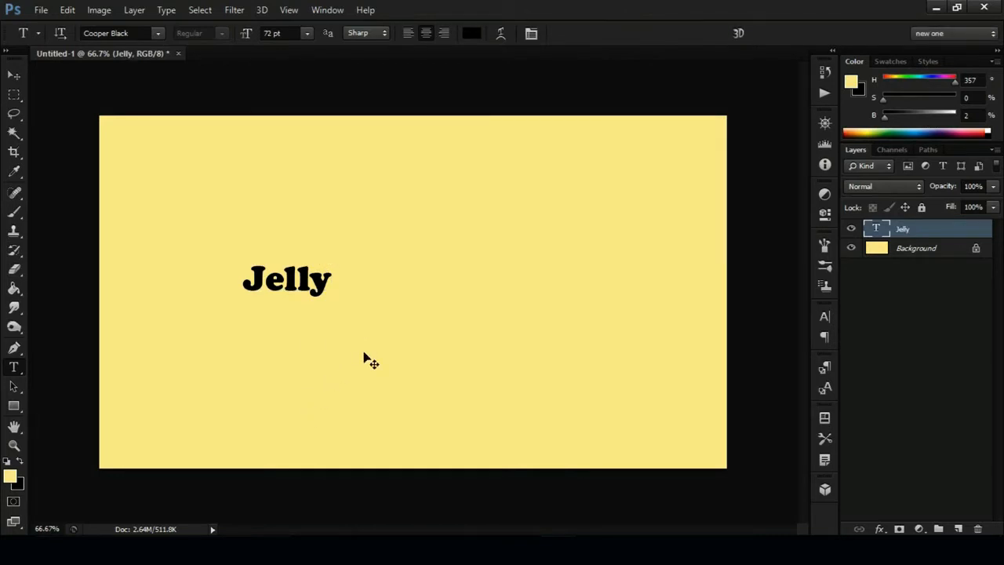
# Enlarge the "Jelly" text to about 469% width and 421% height and move it near the canvas center
pyautogui.hotkey('ctrl', 't')
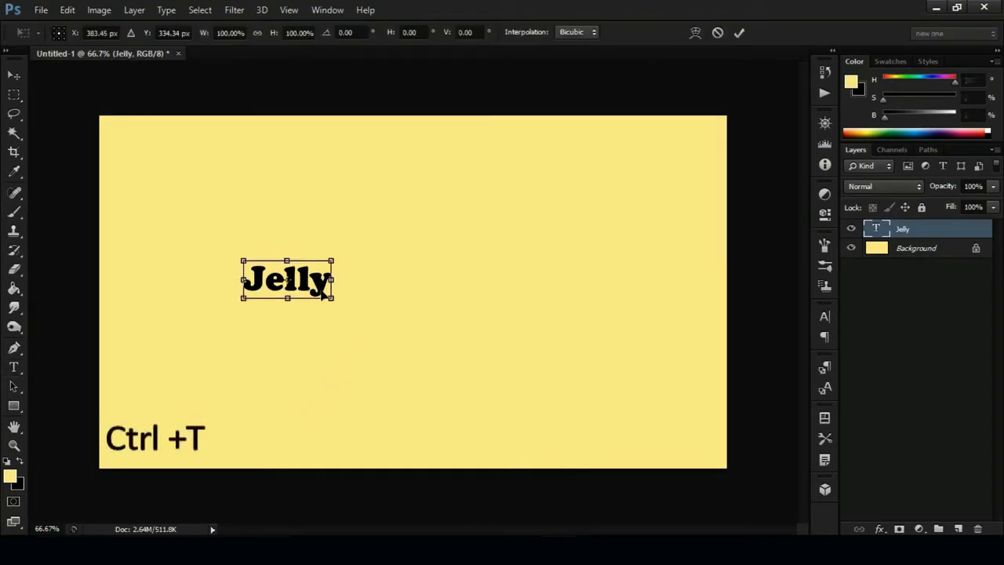
pyautogui.moveTo(325, 293); pyautogui.dragTo(660, 424)
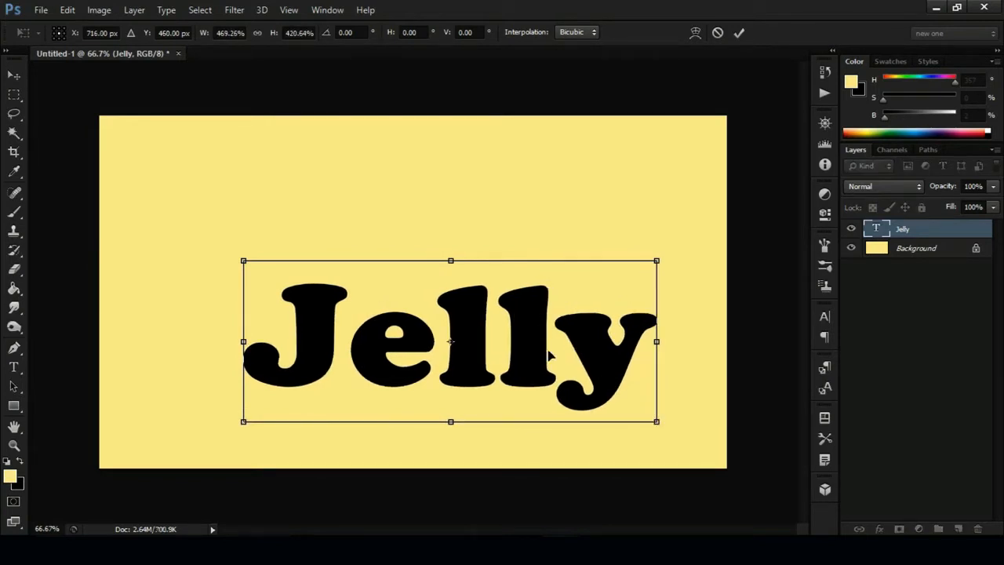
pyautogui.moveTo(546, 352); pyautogui.dragTo(518, 328)
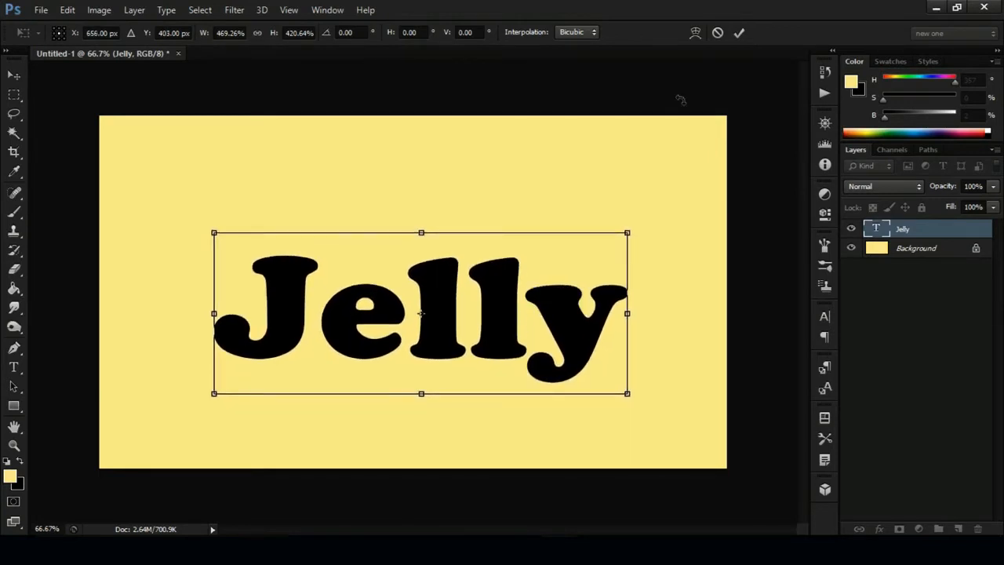
pyautogui.click(739, 35)
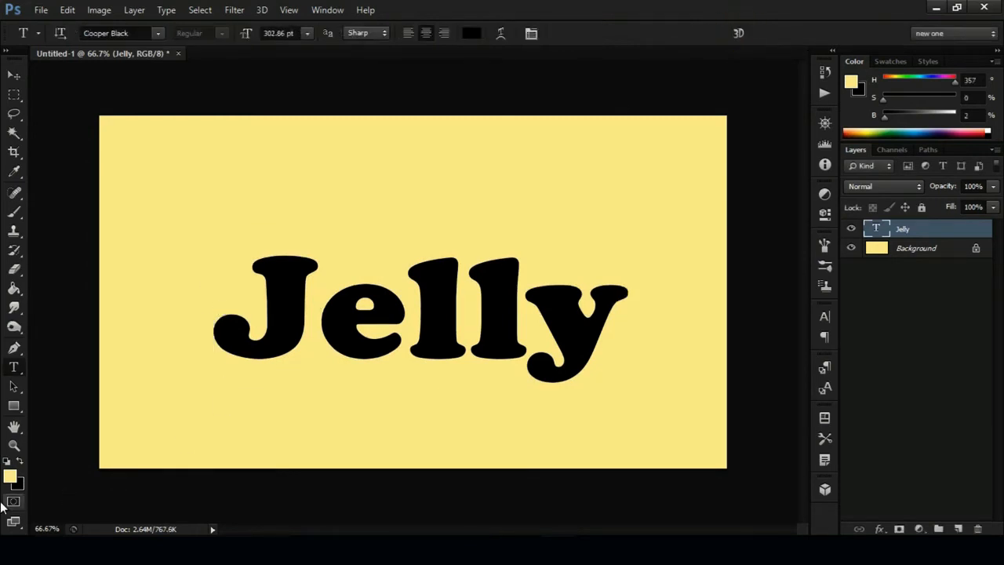
# Draw a heart custom shape about 181 × 155 px above the "Jelly" text
pyautogui.click(13, 407)
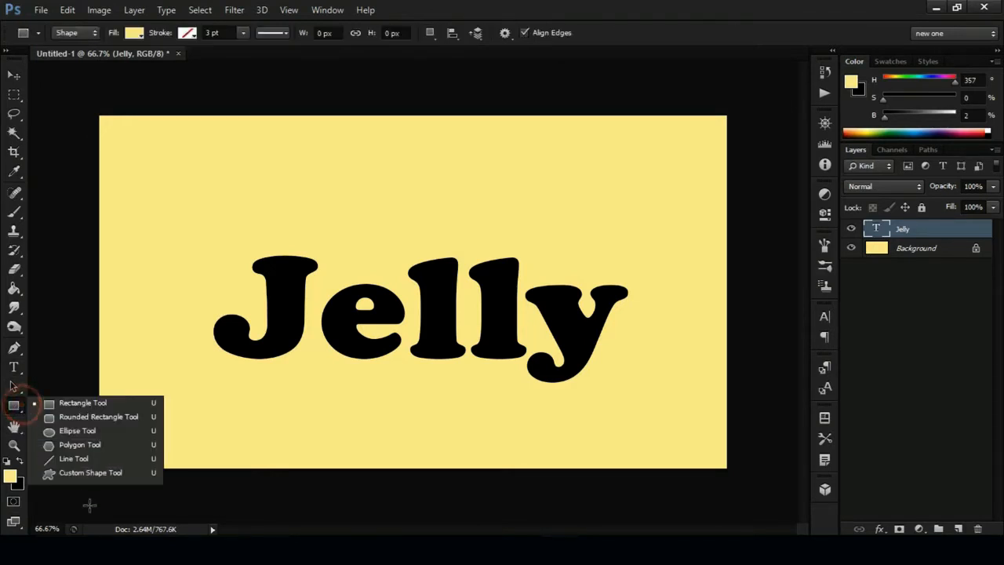
pyautogui.click(121, 474)
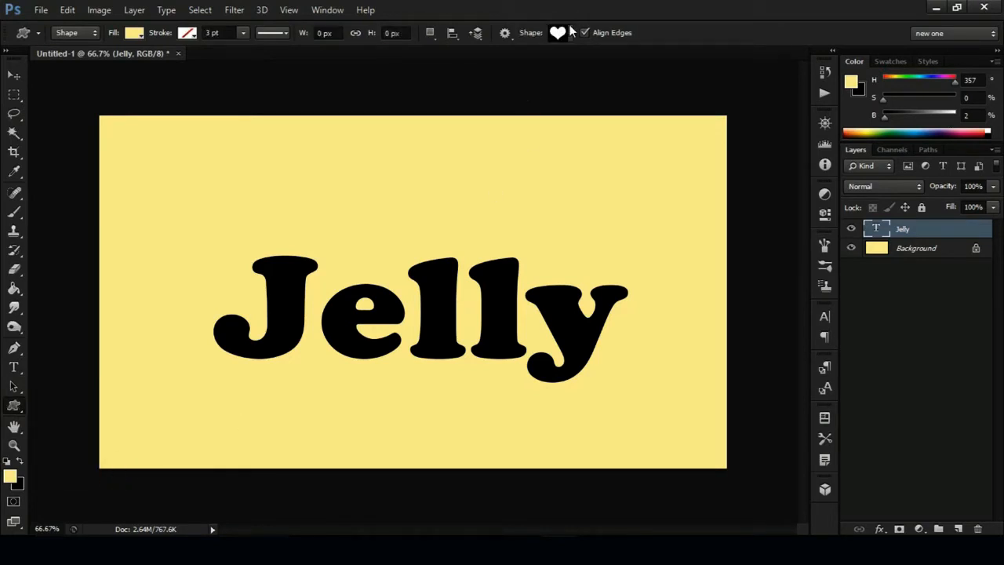
pyautogui.click(569, 34)
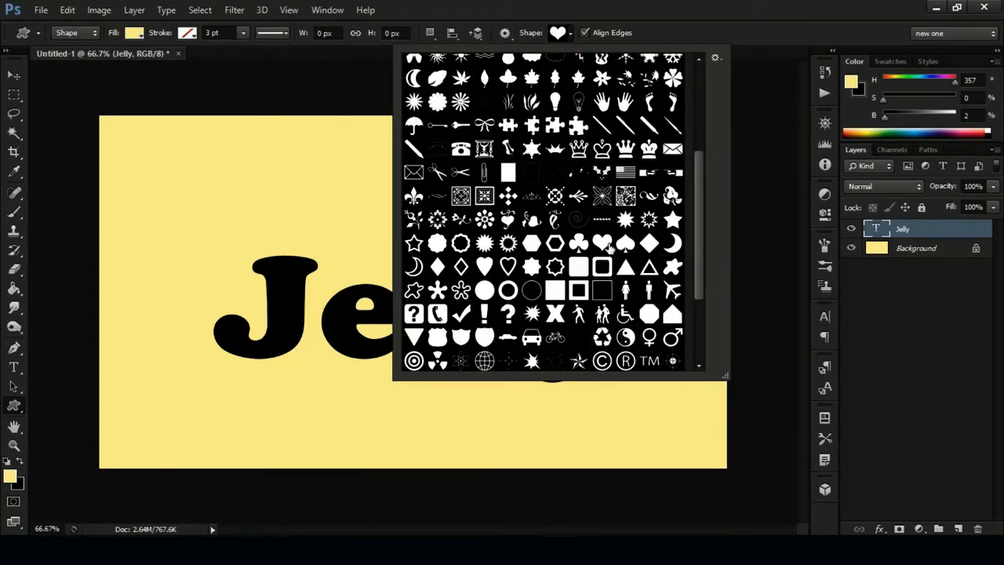
pyautogui.click(570, 33)
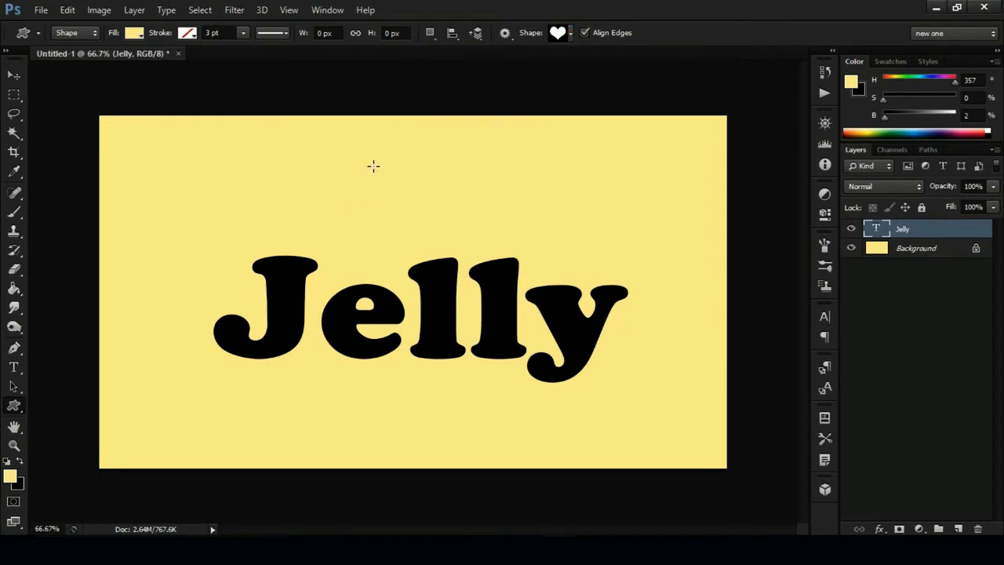
pyautogui.moveTo(373, 165); pyautogui.dragTo(461, 239)
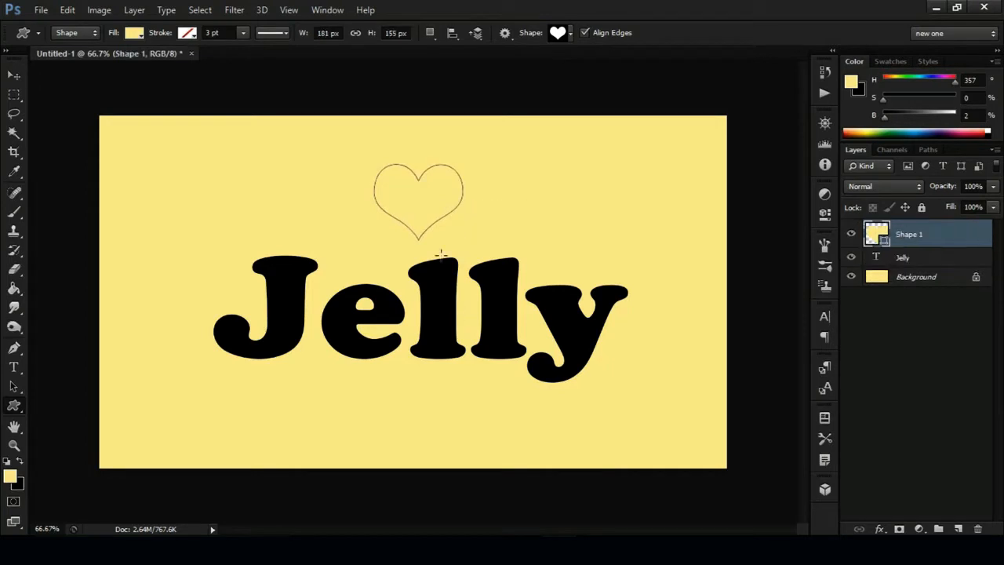
# Change the heart shape's fill to black and rasterize its layer
pyautogui.click(138, 36)
pyautogui.click(201, 118)
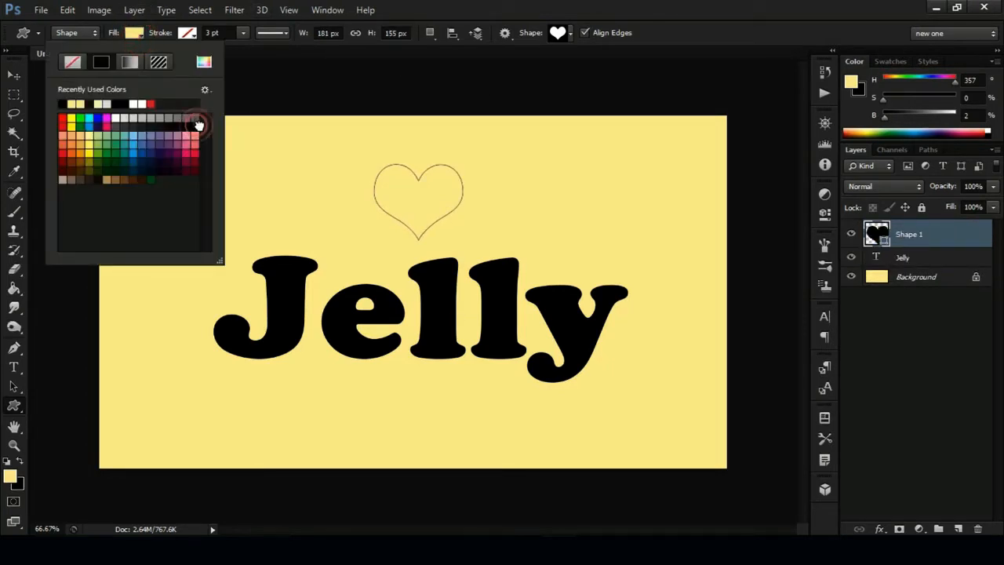
pyautogui.rightClick(913, 239)
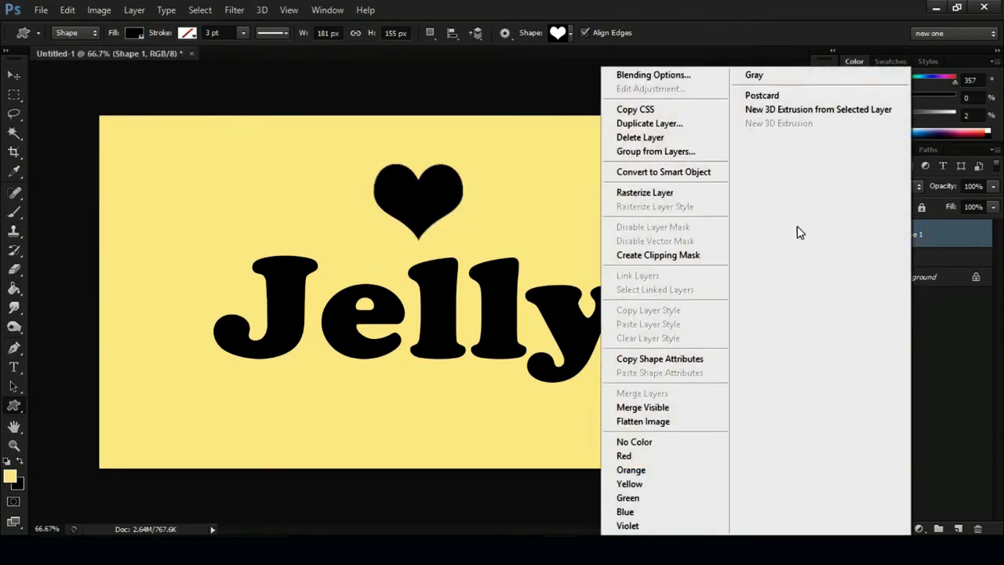
pyautogui.click(680, 195)
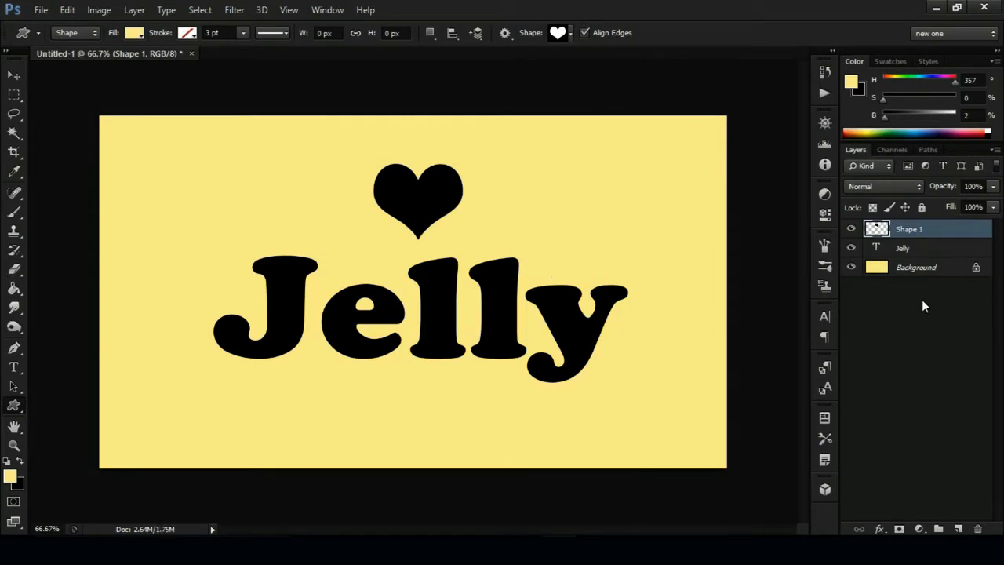
# Move the heart to about X 687.5 px, Y 184.5 px, centering it above the "Jelly" text
pyautogui.hotkey('ctrl', 't')
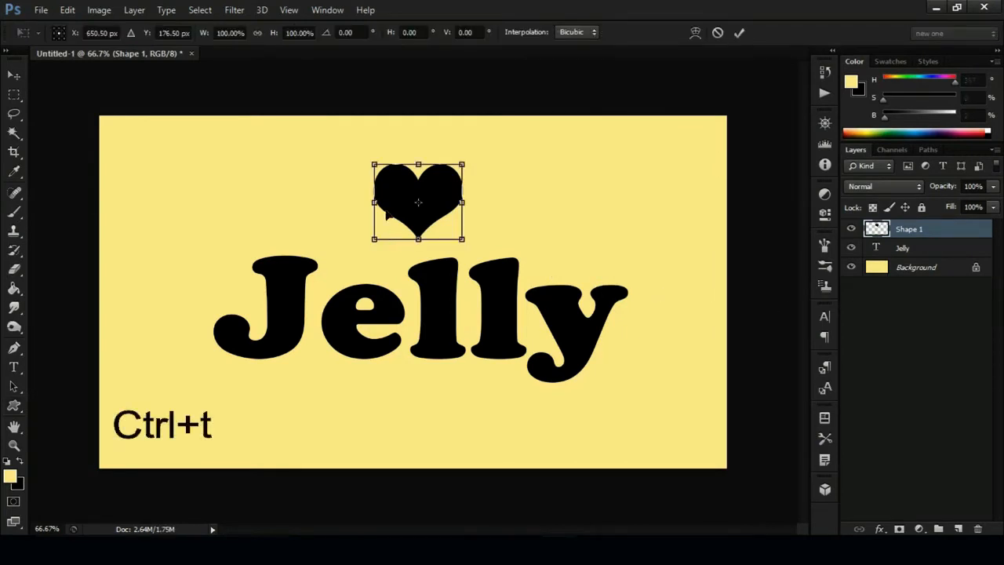
pyautogui.moveTo(403, 196); pyautogui.dragTo(428, 205)
pyautogui.press('Right')
pyautogui.press('Right')
pyautogui.press('Right')
pyautogui.press('Right')
pyautogui.press('Right')
pyautogui.press('Right')
pyautogui.press('Right')
pyautogui.press('Right')
pyautogui.press('Right')
pyautogui.press('Right')
pyautogui.press('Right')
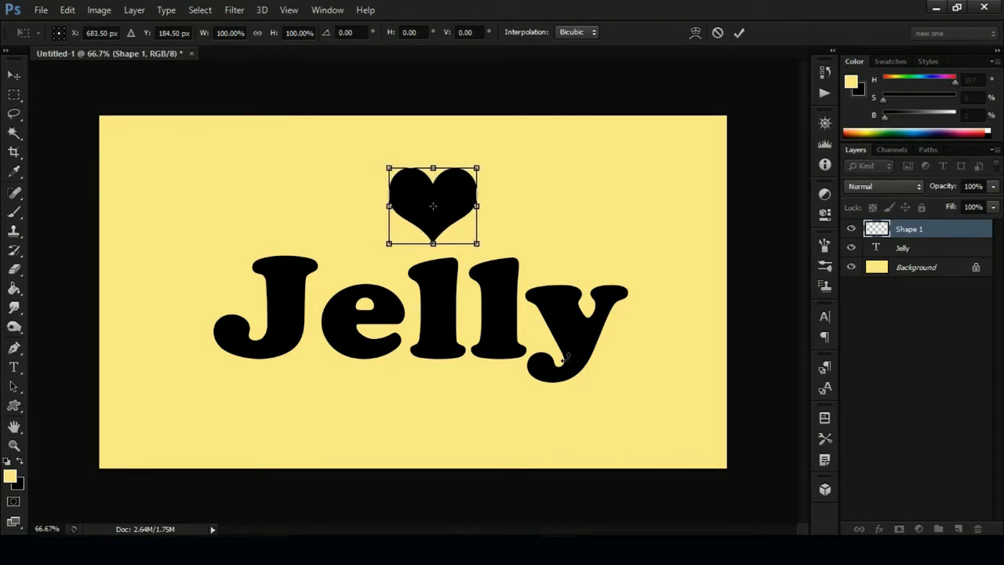
pyautogui.press('Right')
pyautogui.press('Right')
pyautogui.press('Right')
pyautogui.press('Right')
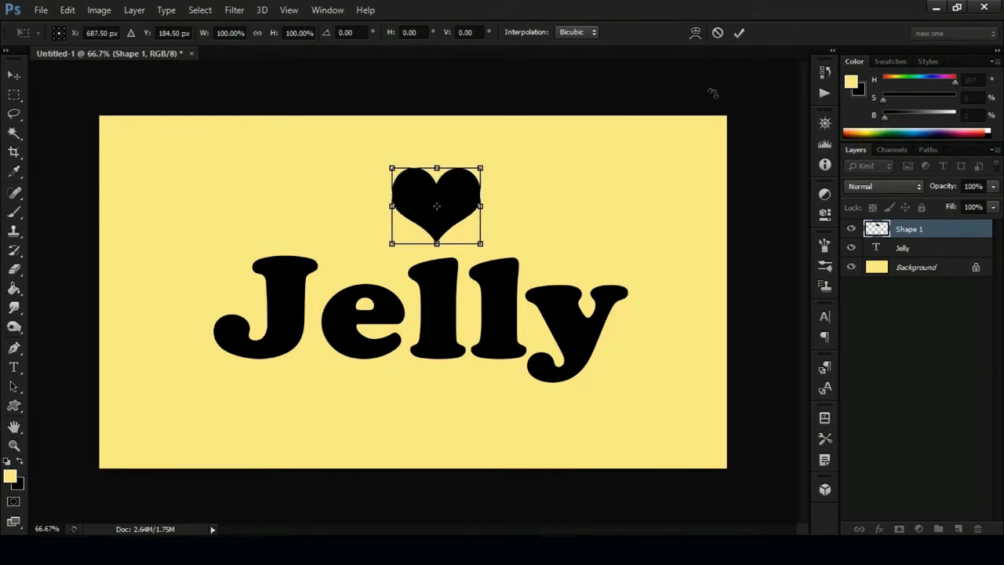
pyautogui.click(741, 37)
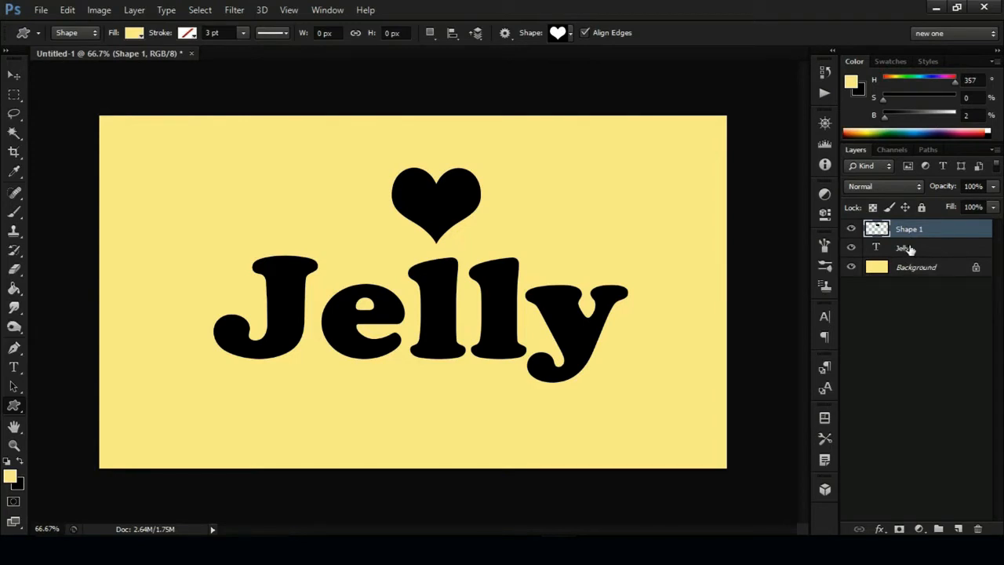
# Merge the heart layer with the Jelly text layer and set the merged layer's fill to 0%
pyautogui.keyDown('shift'); pyautogui.click(906, 248); pyautogui.keyUp('shift')
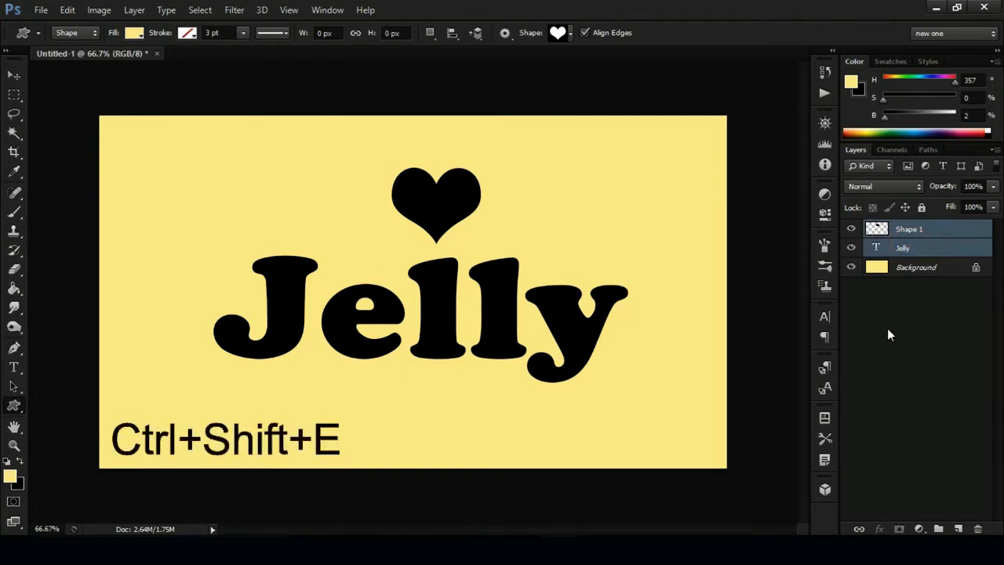
pyautogui.hotkey('ctrl', 'e')
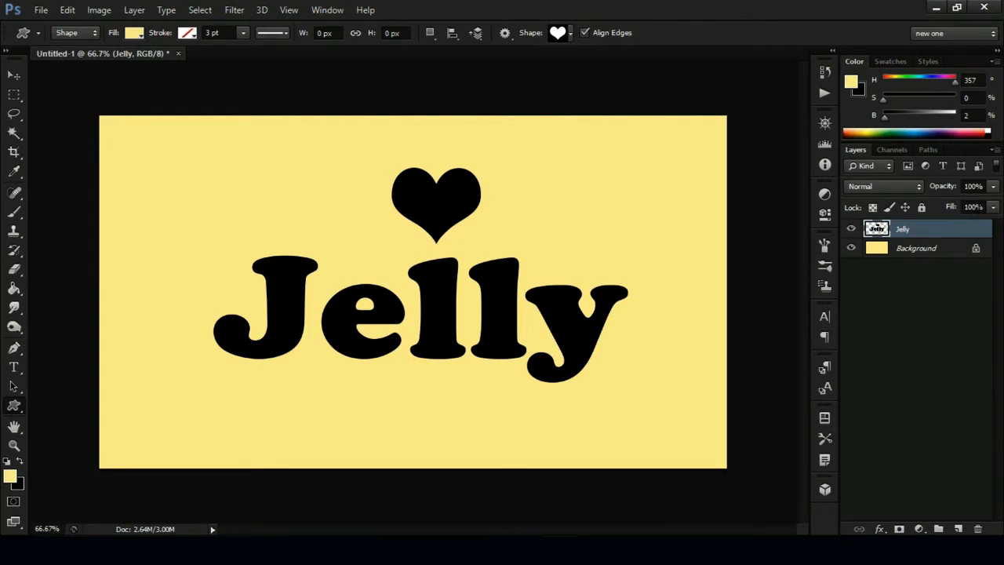
pyautogui.moveTo(950, 206); pyautogui.dragTo(917, 209)
pyautogui.press('Return')
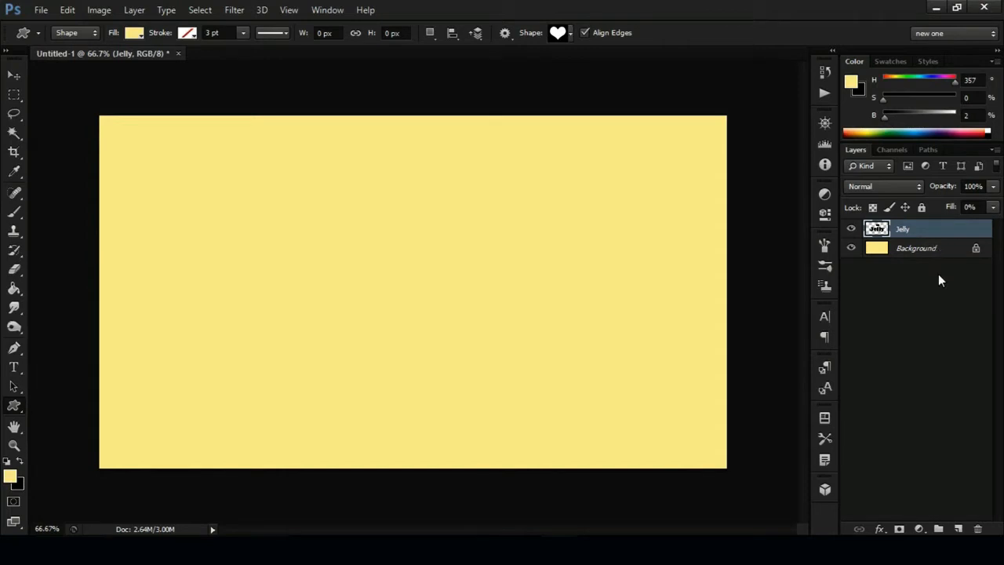
# Duplicate the Jelly layer three times and hide the two uppermost copies
pyautogui.hotkey('ctrl', 'j')
pyautogui.hotkey('ctrl', 'j')
pyautogui.hotkey('ctrl', 'j')
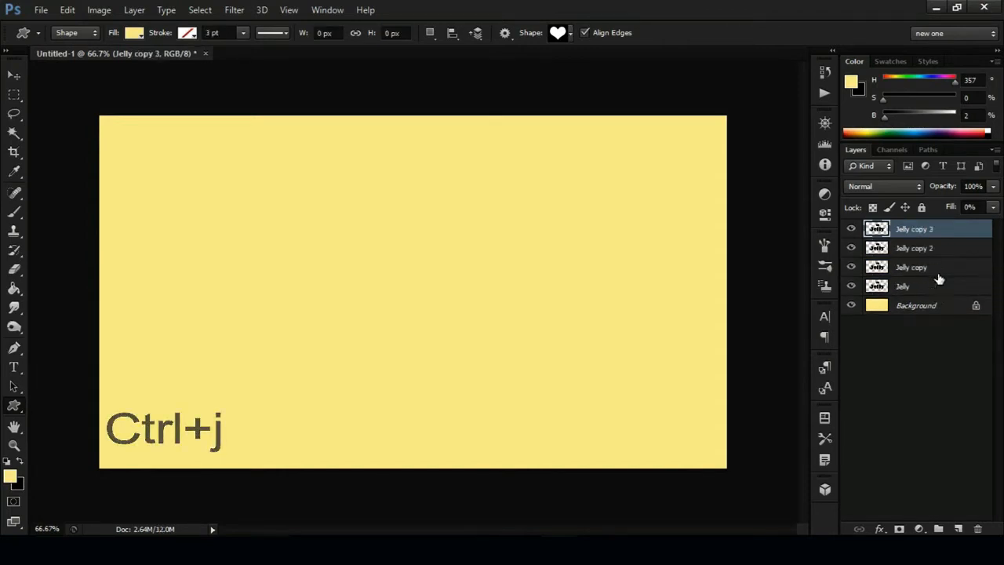
pyautogui.click(850, 229)
pyautogui.click(850, 247)
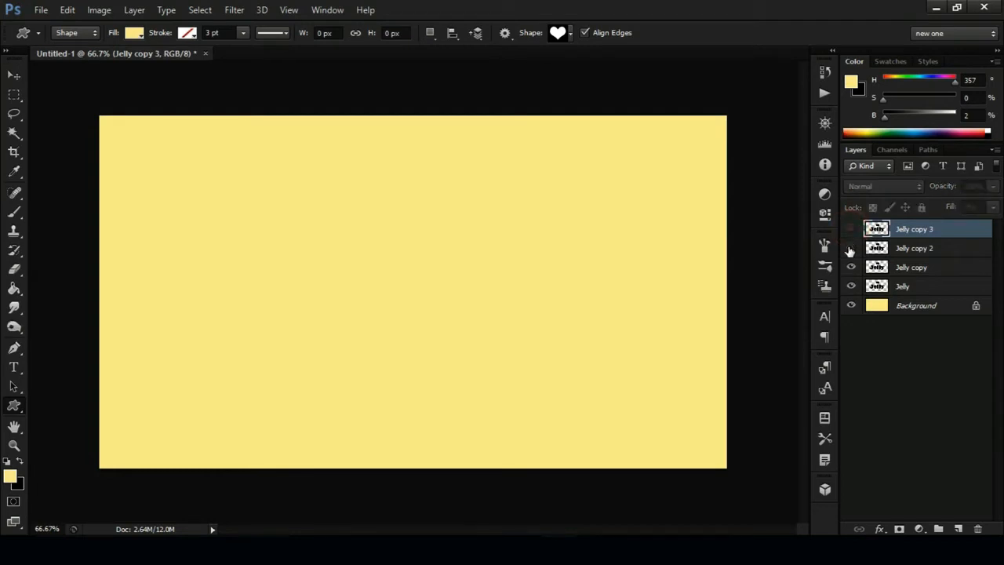
# Add a Bevel & Emboss effect to the Jelly copy layer with depth 160% and size 15 px
pyautogui.click(912, 271)
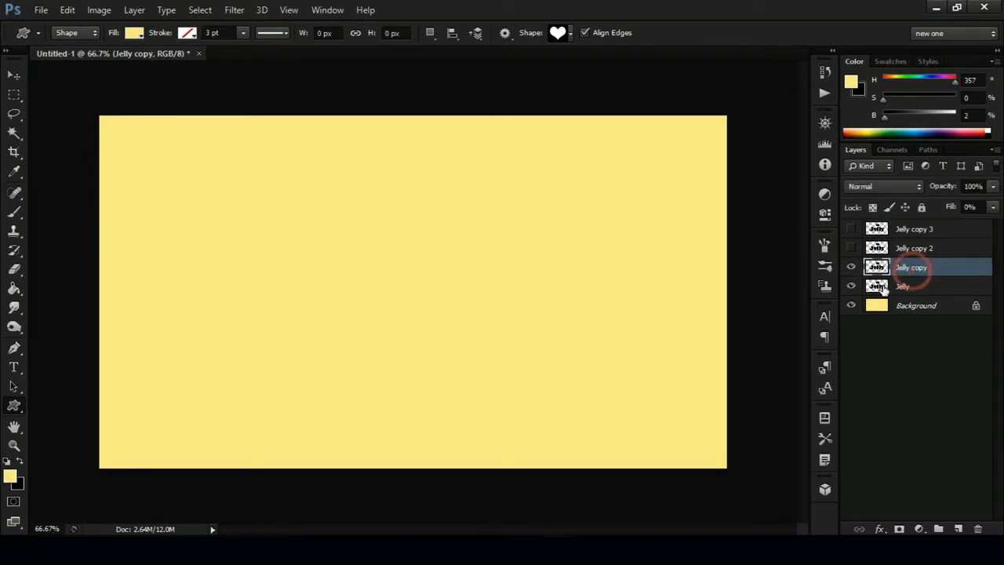
pyautogui.rightClick(919, 268)
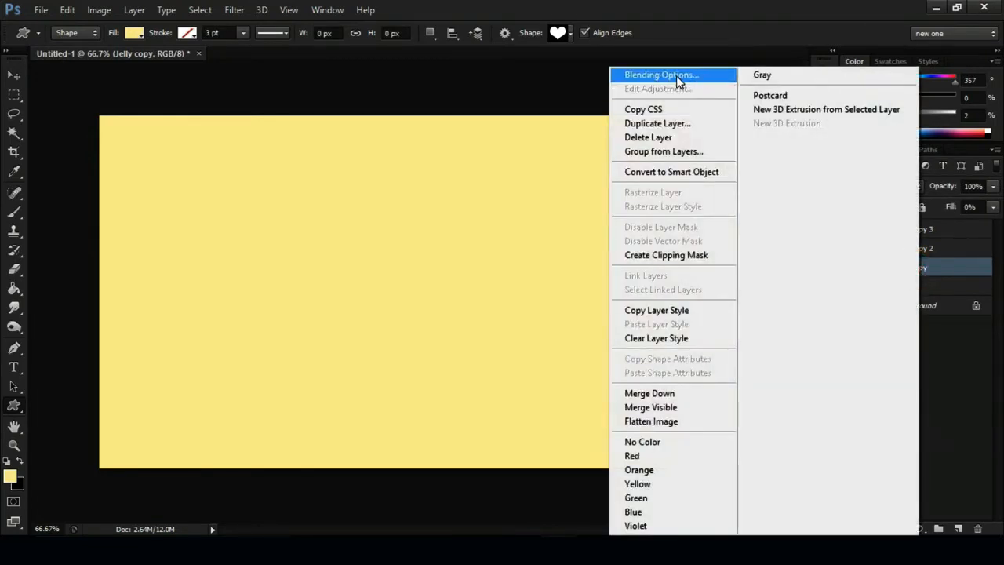
pyautogui.click(676, 75)
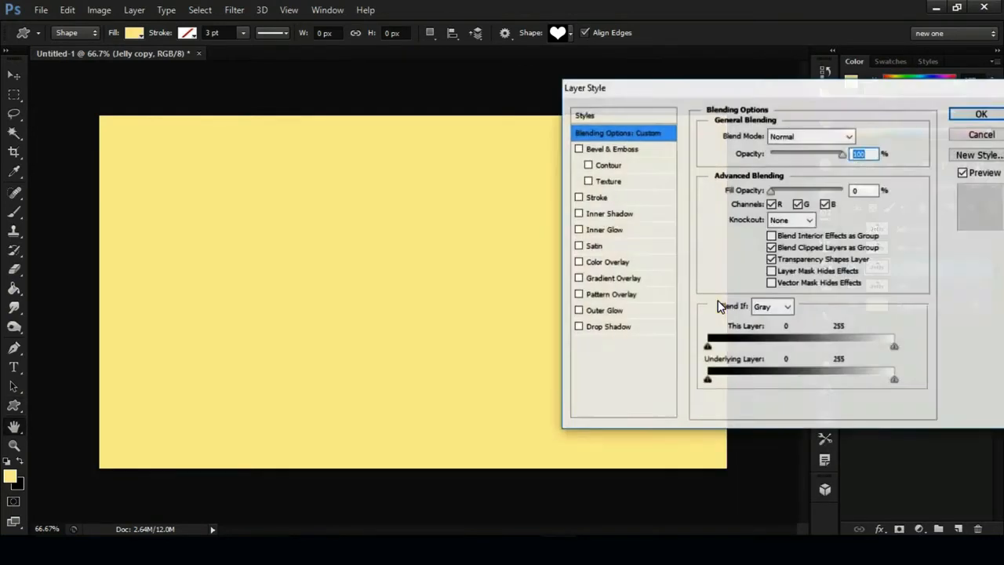
pyautogui.moveTo(780, 96); pyautogui.dragTo(657, 84)
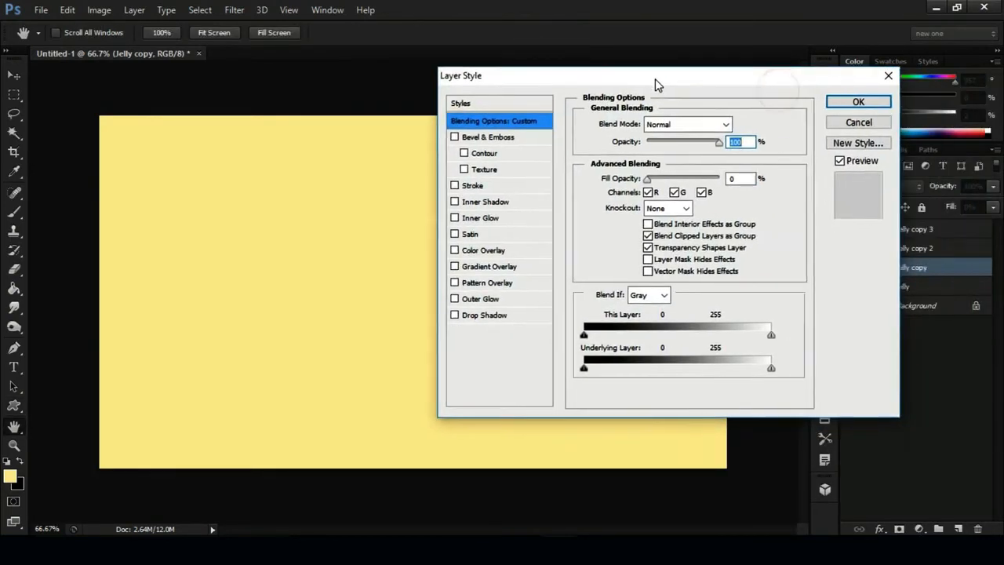
pyautogui.click(480, 138)
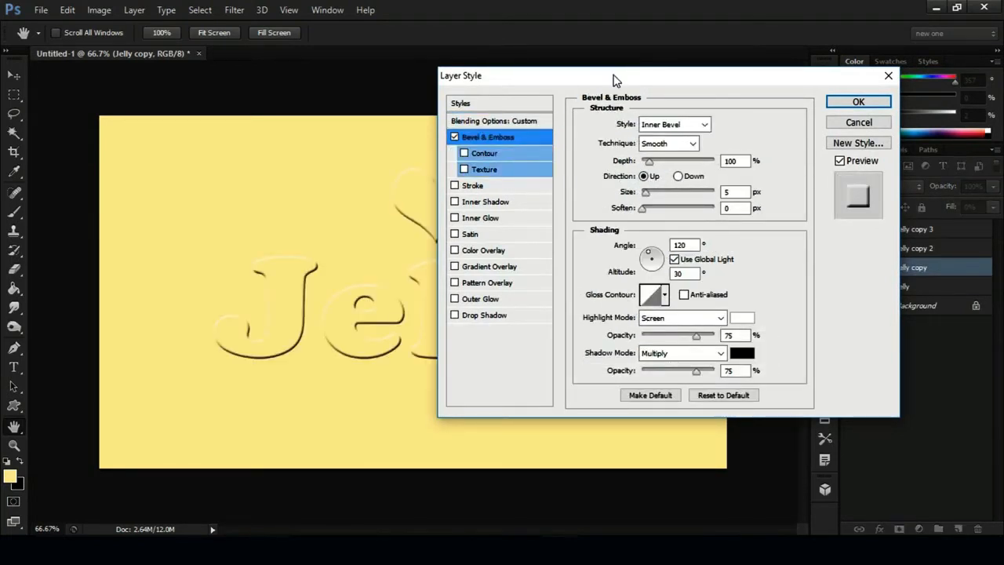
pyautogui.moveTo(610, 75); pyautogui.dragTo(693, 44)
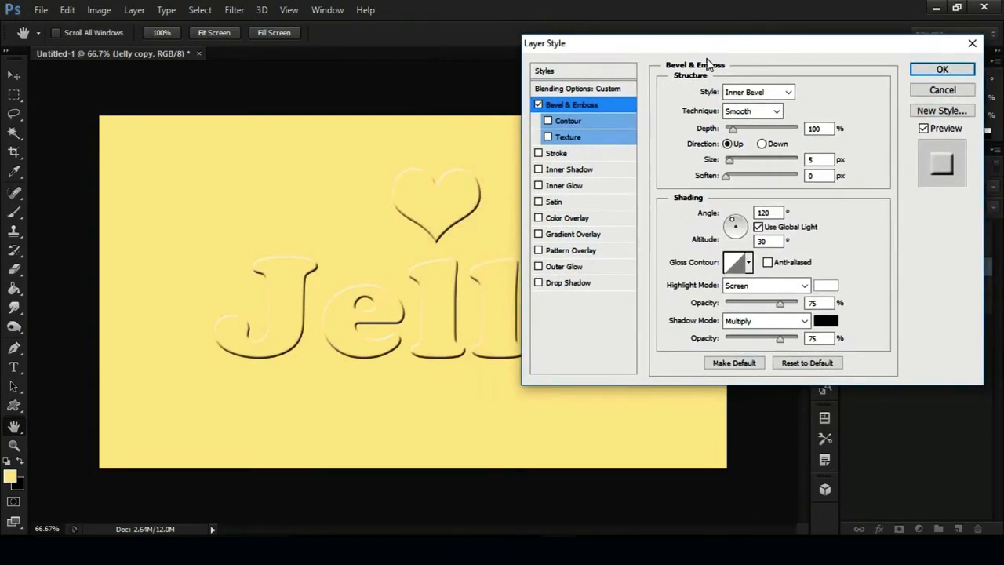
pyautogui.click(828, 129)
pyautogui.write('160')
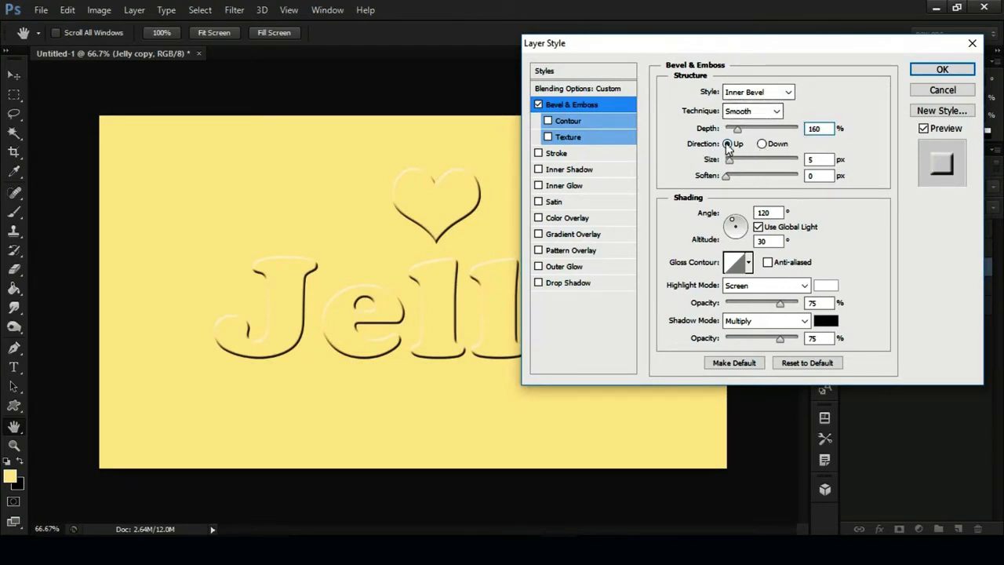
pyautogui.doubleClick(815, 159)
pyautogui.write('15')
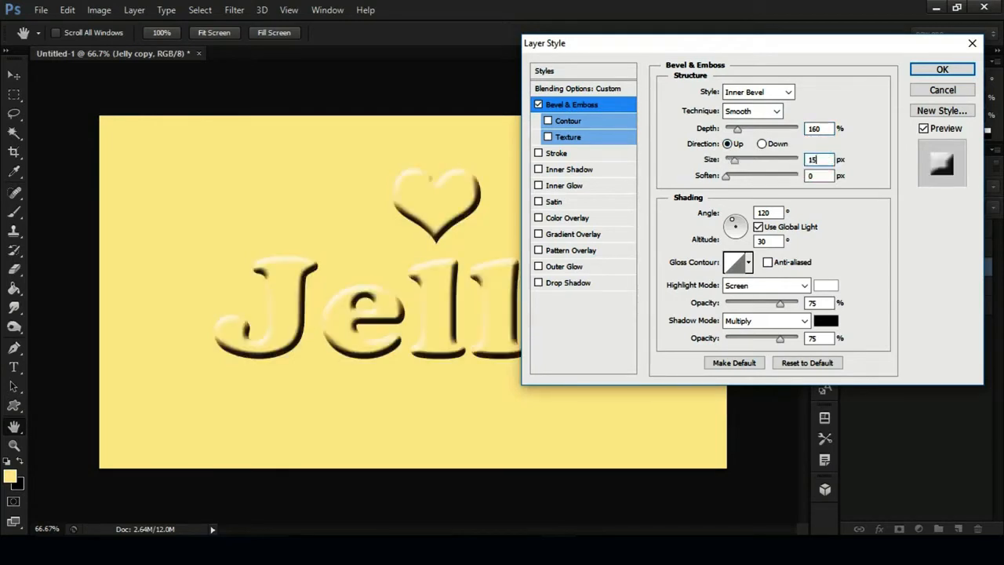
# Turn off global light for the bevel and set its angle to 115° and altitude to 65°
pyautogui.doubleClick(755, 217)
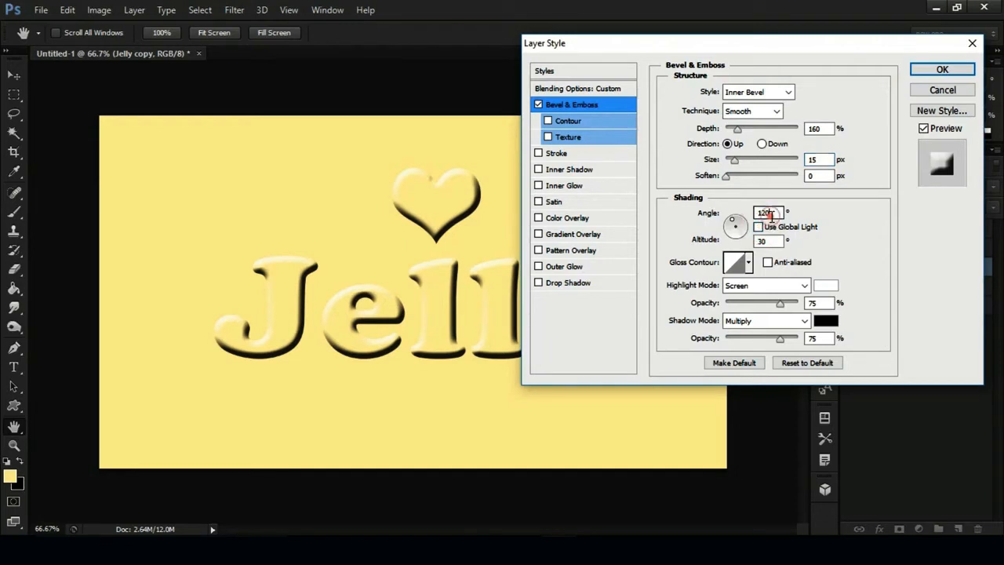
pyautogui.write('115')
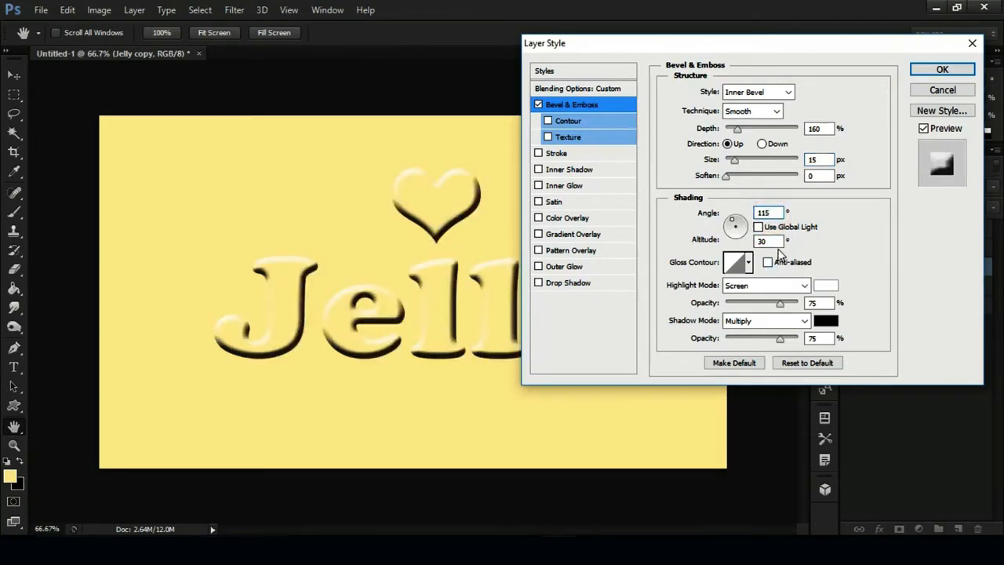
pyautogui.doubleClick(759, 240)
pyautogui.write('65')
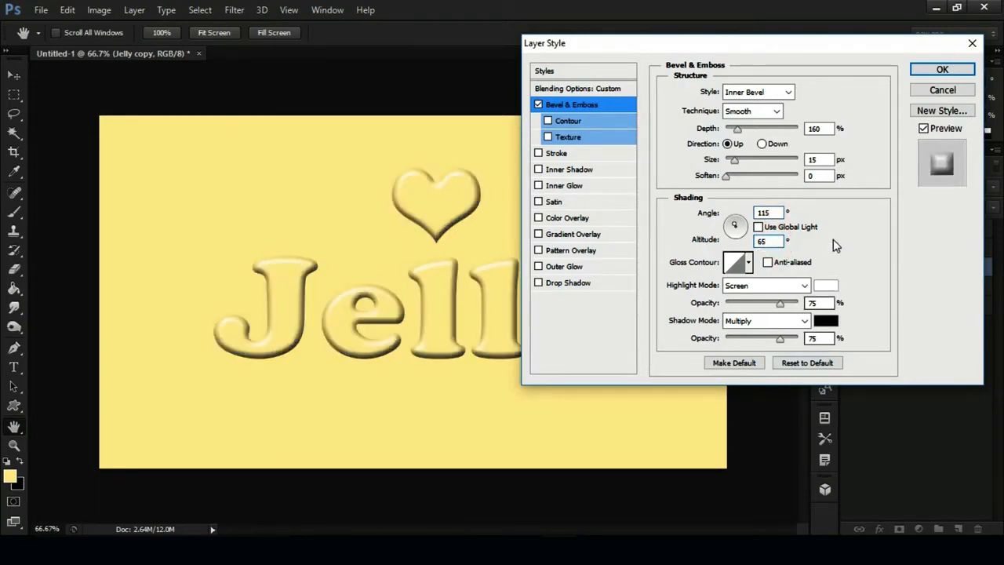
# Apply the single-peak ring-shaped gloss contour to the bevel and enable anti-aliasing for it
pyautogui.click(748, 265)
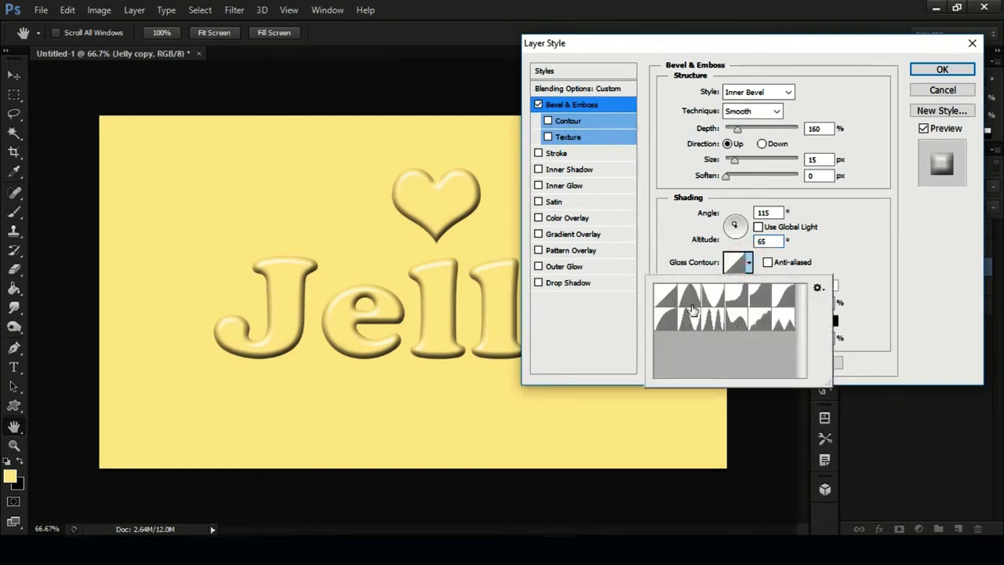
pyautogui.click(694, 322)
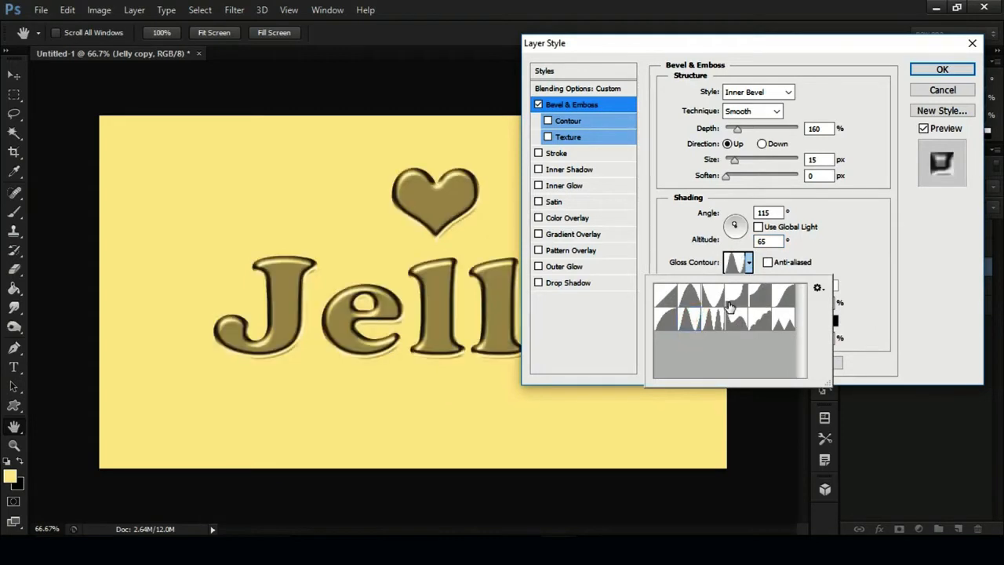
pyautogui.click(750, 265)
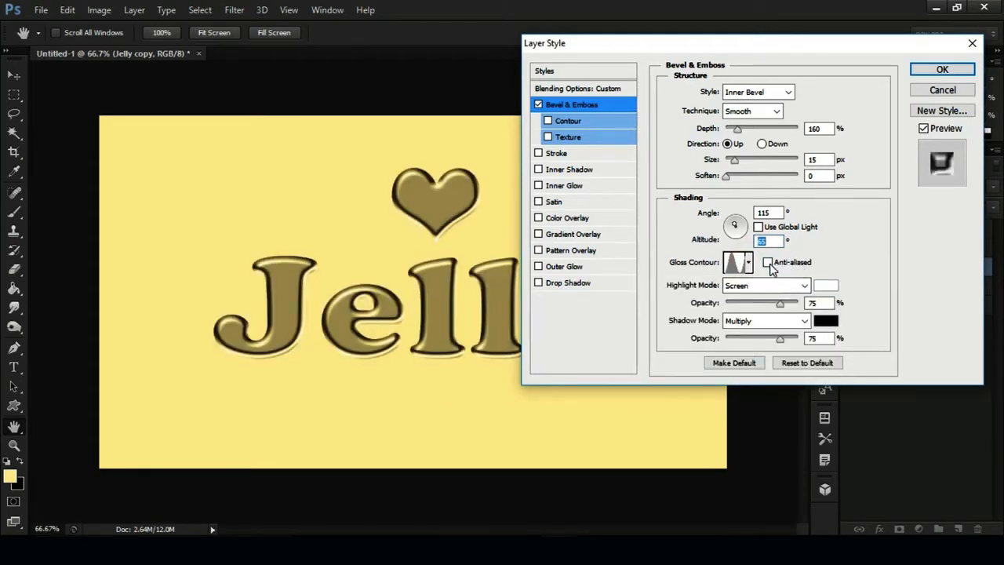
pyautogui.click(767, 263)
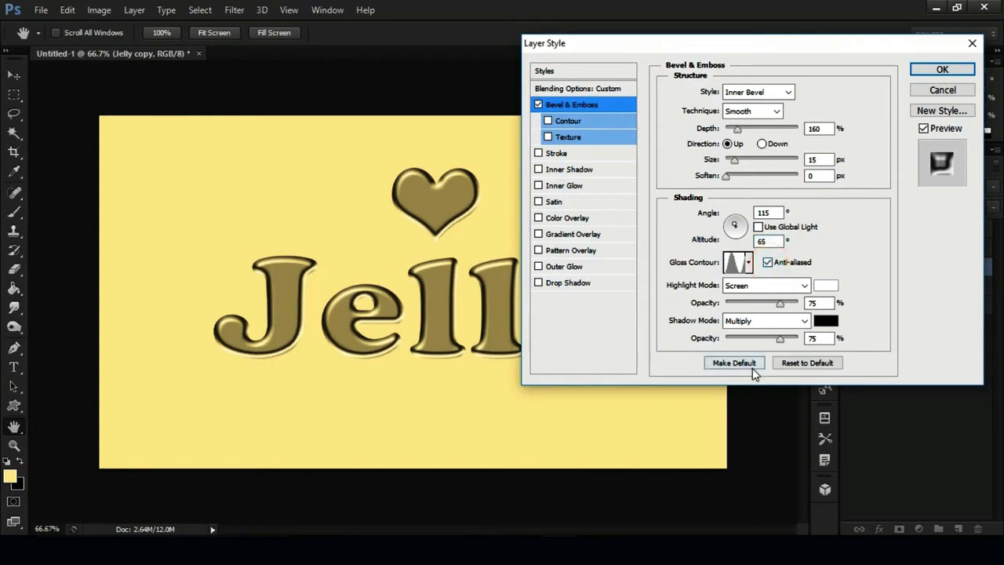
# Set the bevel's highlight opacity to 100% and its shadow mode to Color Burn at 20% opacity
pyautogui.click(820, 303)
pyautogui.doubleClick(821, 304)
pyautogui.write('100')
pyautogui.click(760, 321)
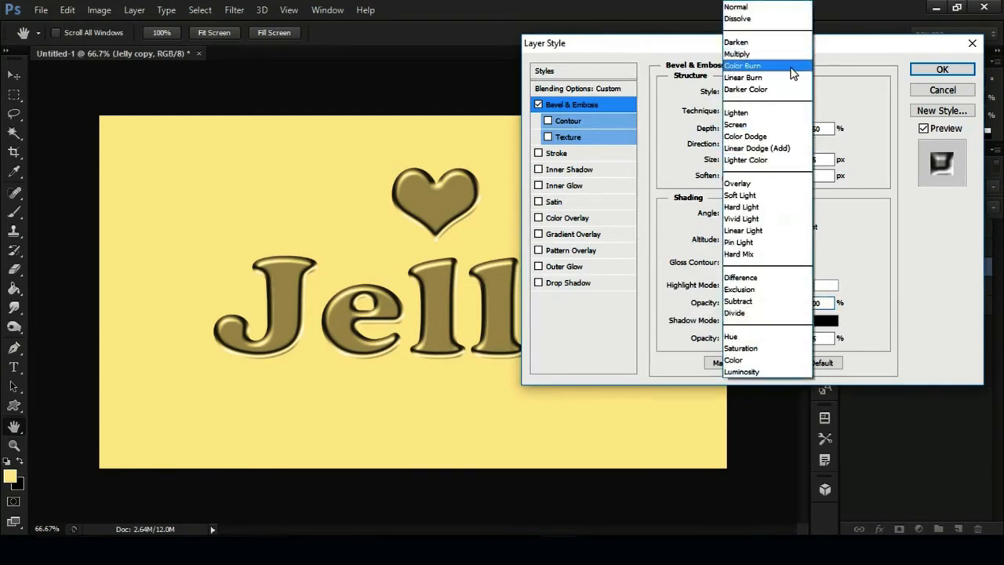
pyautogui.click(790, 68)
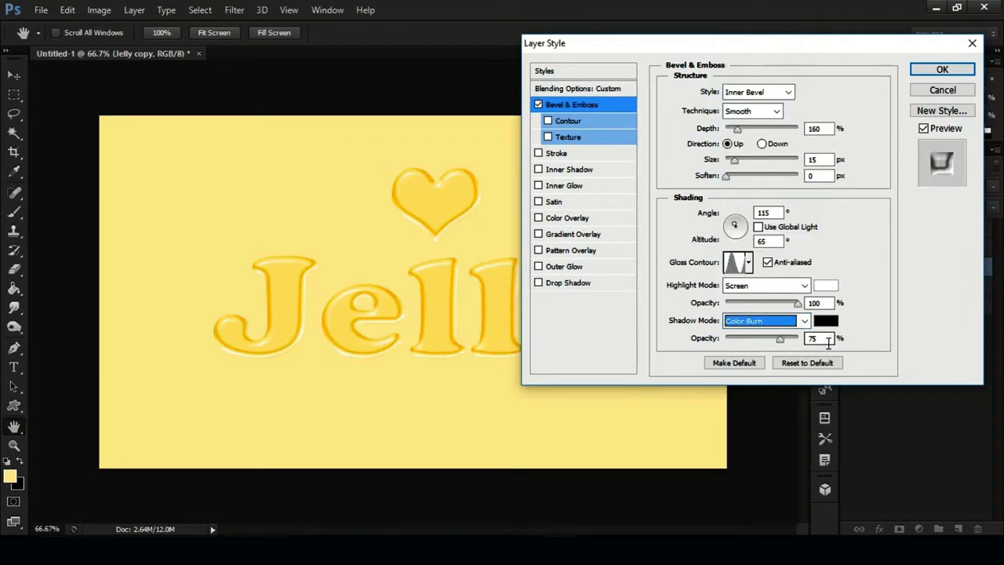
pyautogui.doubleClick(828, 341)
pyautogui.write('20')
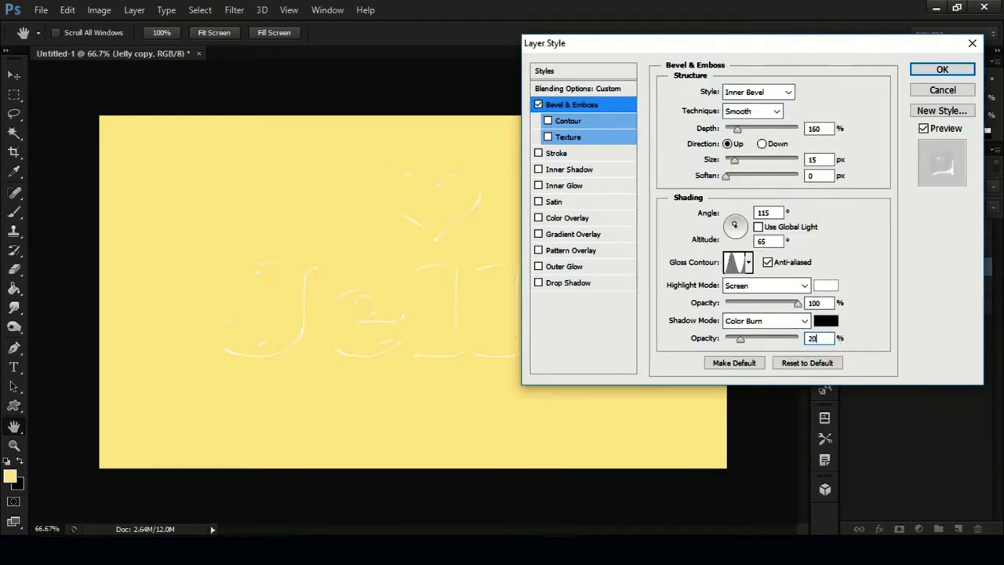
# Enable the bevel's Contour with a custom curve starting at input 0%, output 80%, and set the range to 30%
pyautogui.click(582, 120)
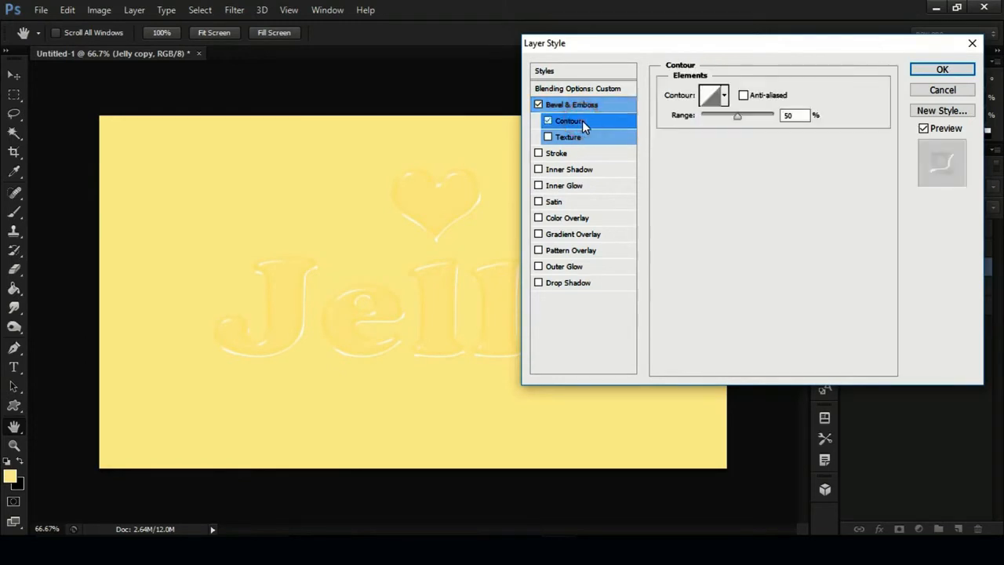
pyautogui.click(710, 97)
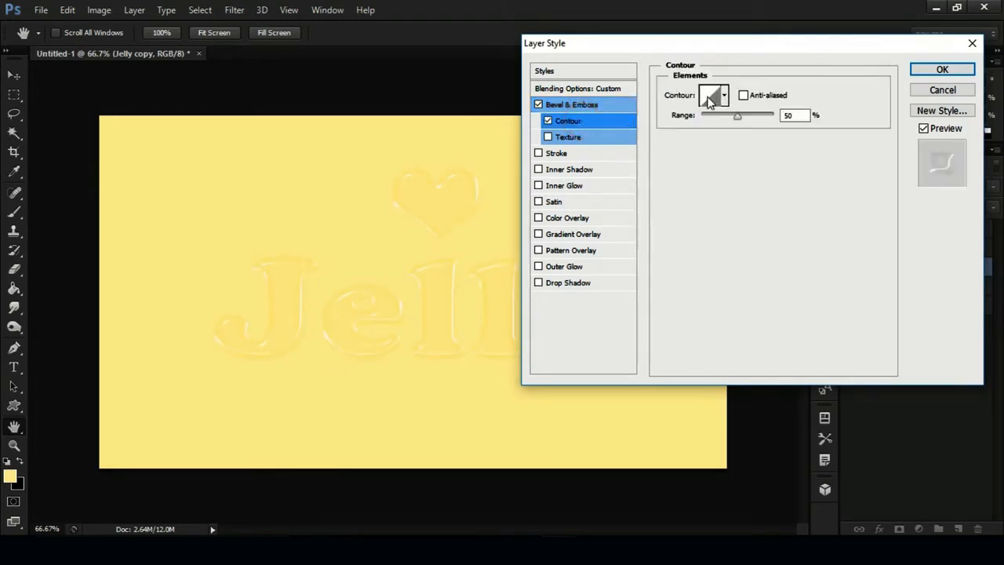
pyautogui.click(710, 97)
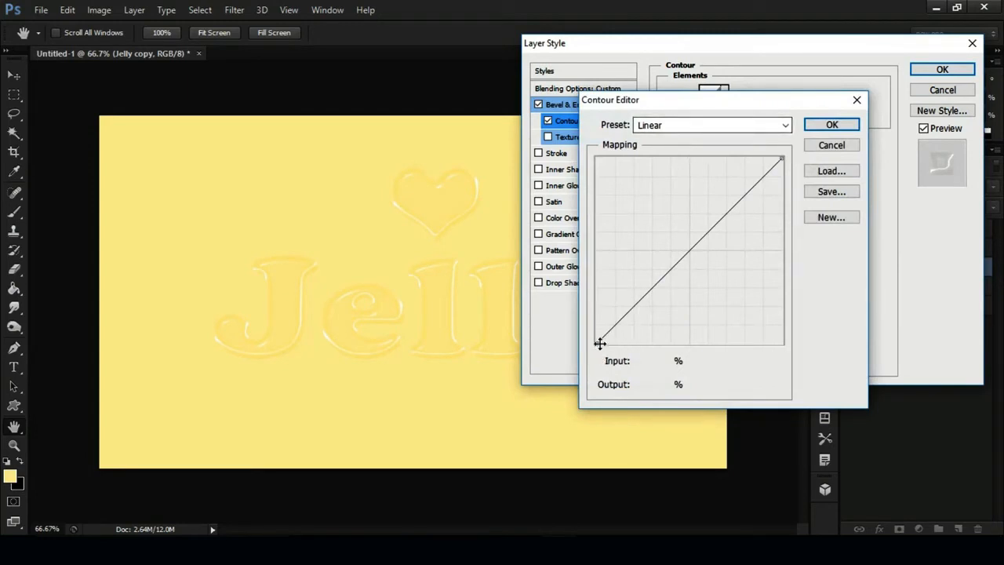
pyautogui.moveTo(597, 343); pyautogui.dragTo(571, 195)
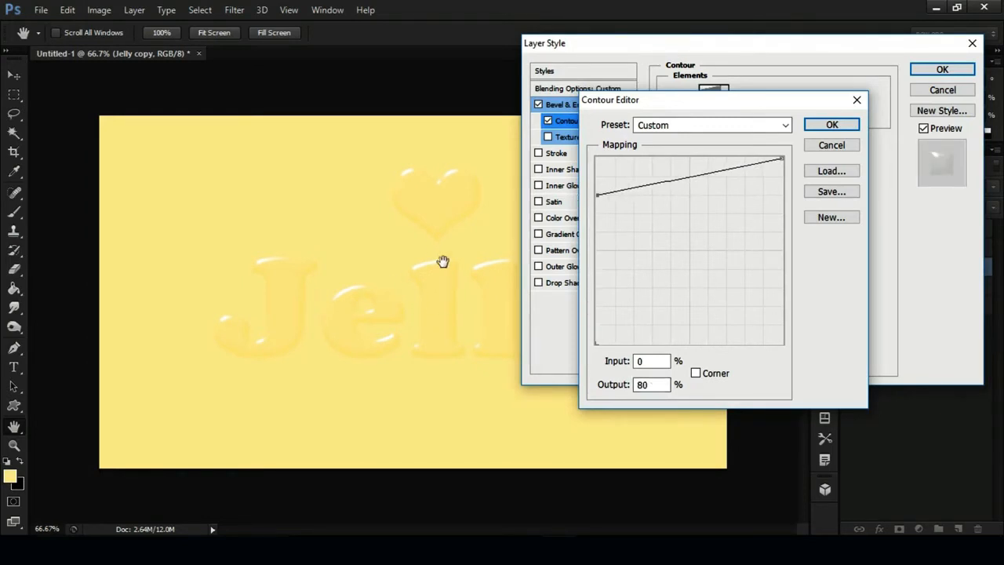
pyautogui.click(829, 125)
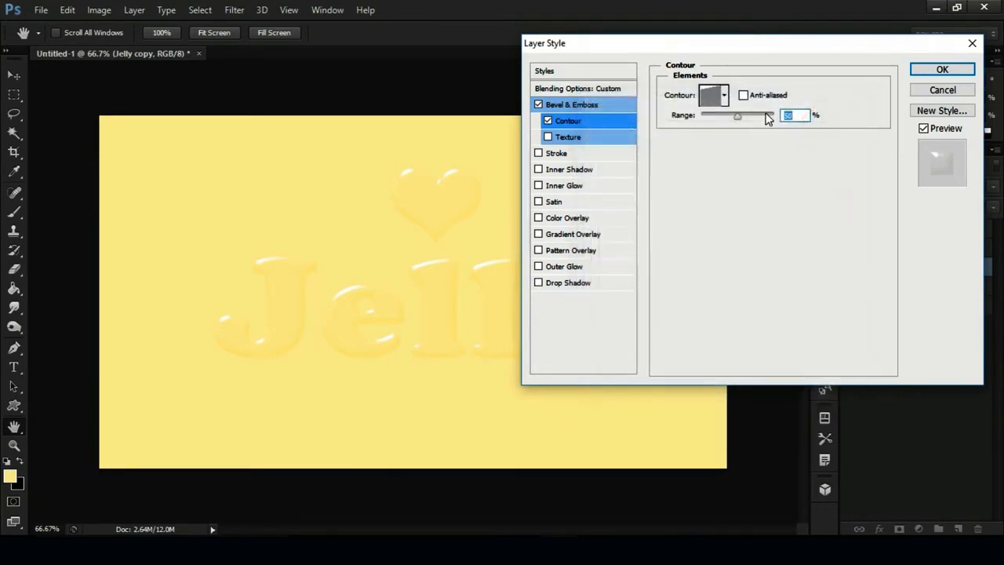
pyautogui.doubleClick(796, 114)
pyautogui.write('30')
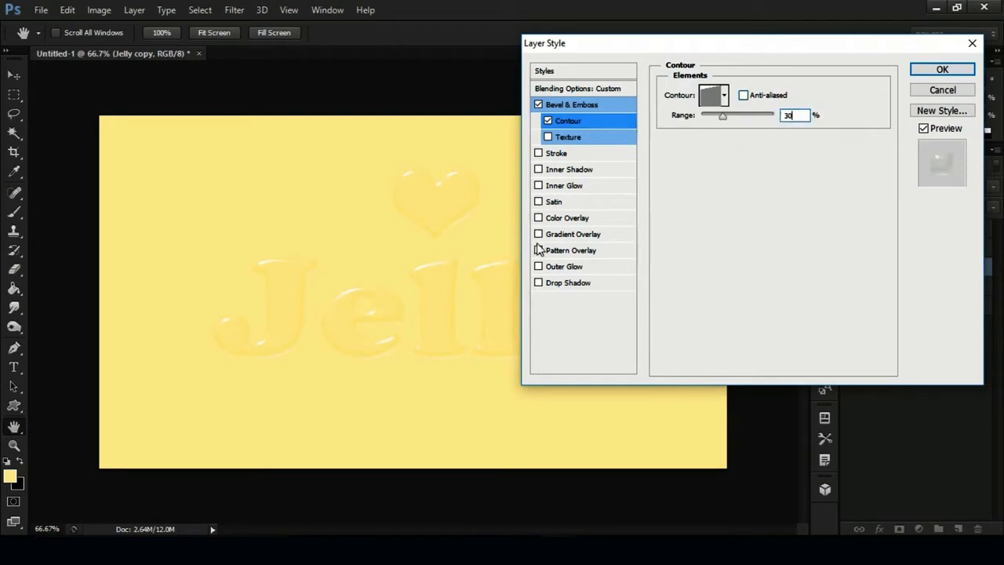
# Add a Color Overlay to the Jelly copy layer with the red da0101, keeping Normal mode and 100% opacity
pyautogui.click(581, 218)
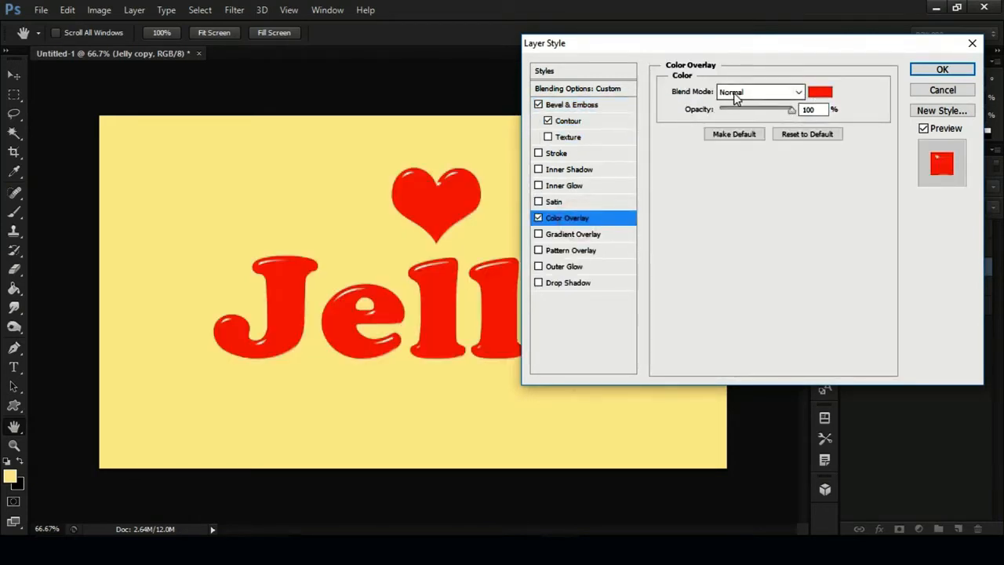
pyautogui.click(819, 93)
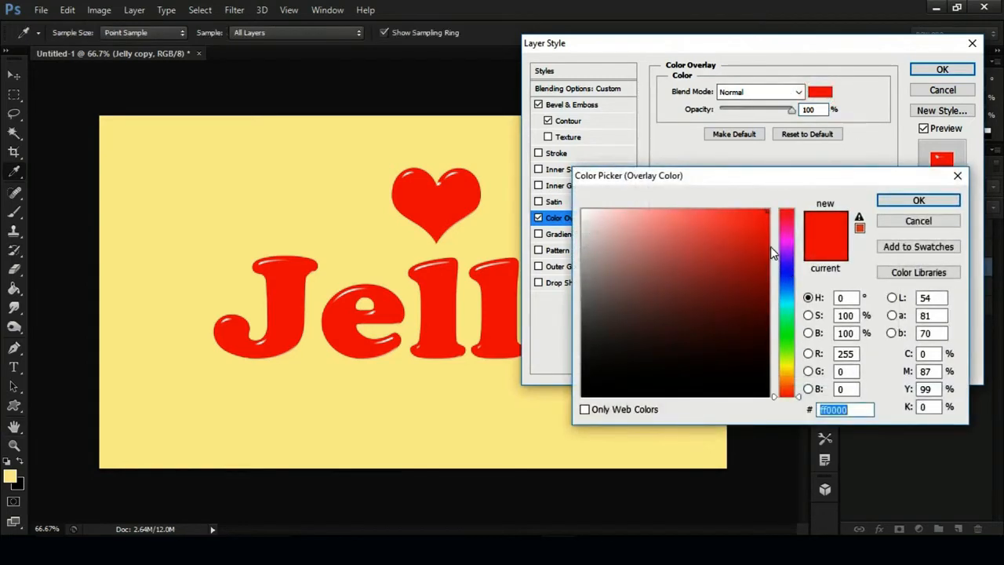
pyautogui.click(767, 236)
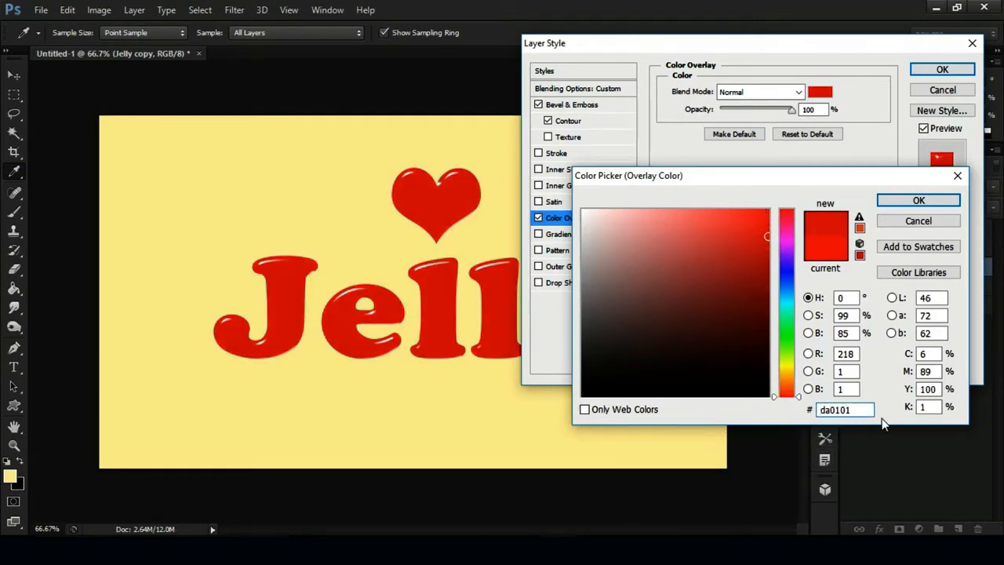
pyautogui.click(918, 201)
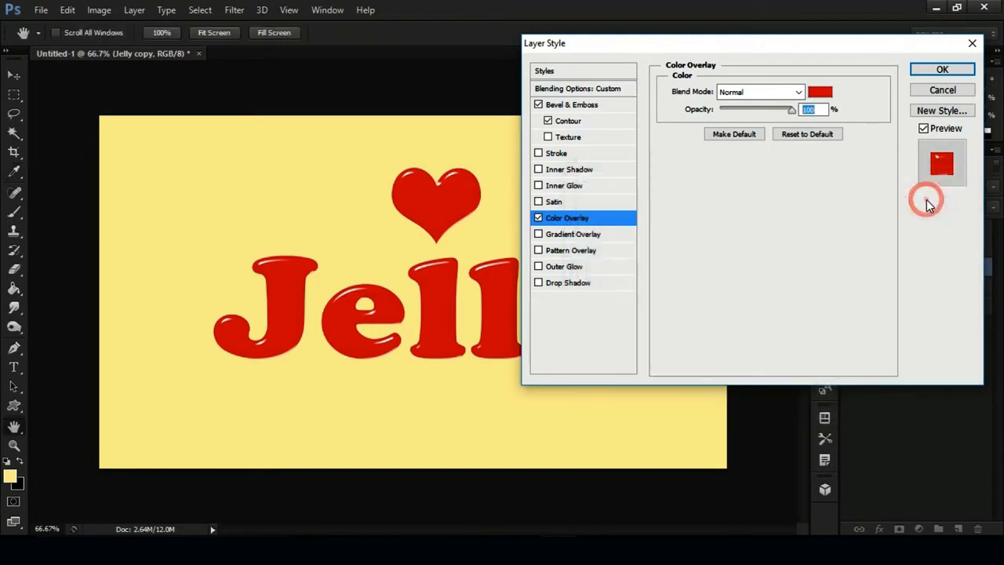
pyautogui.click(822, 108)
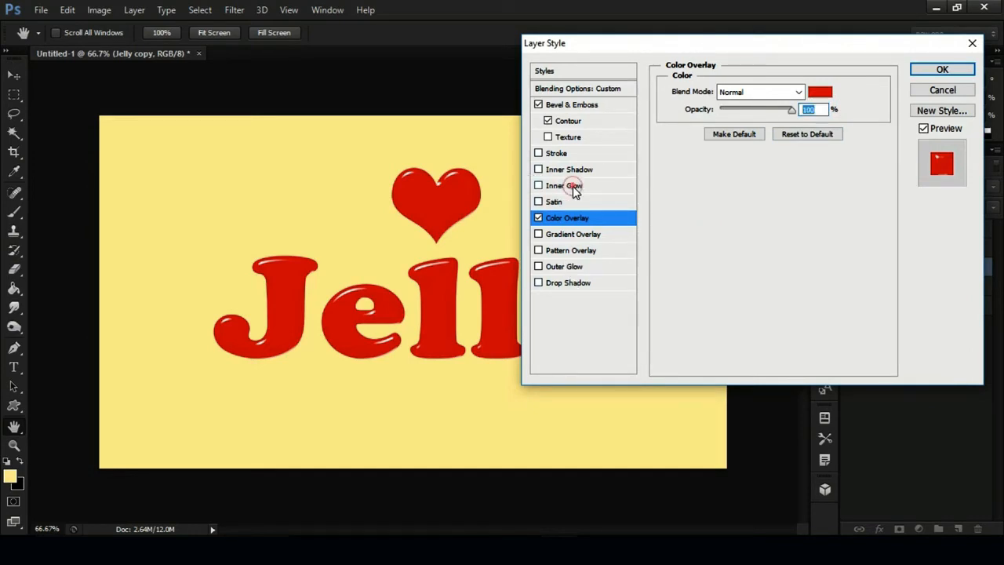
# Add an Inner Glow with Color Dodge blend mode and the near-white glow color fcfcfc
pyautogui.click(574, 188)
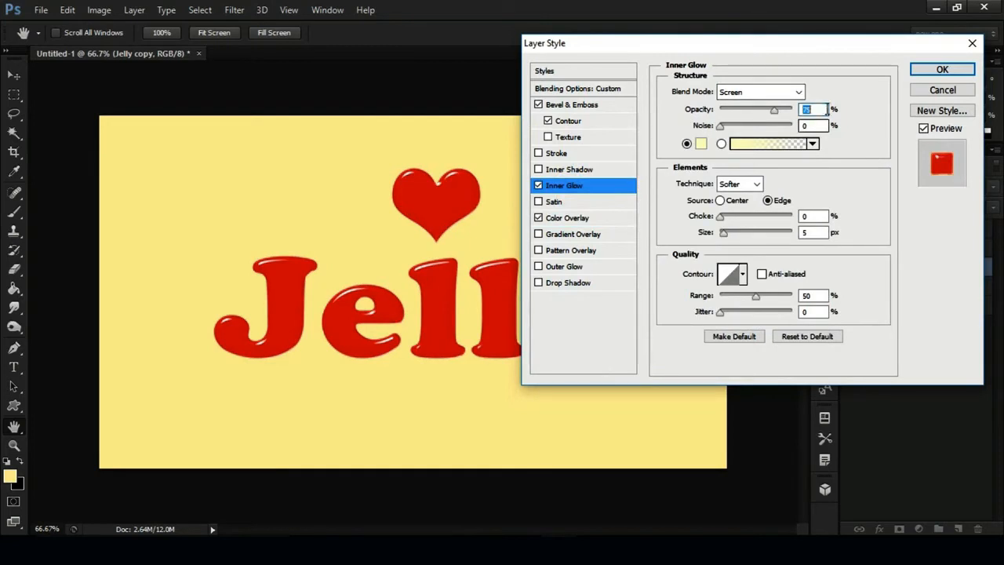
pyautogui.click(767, 92)
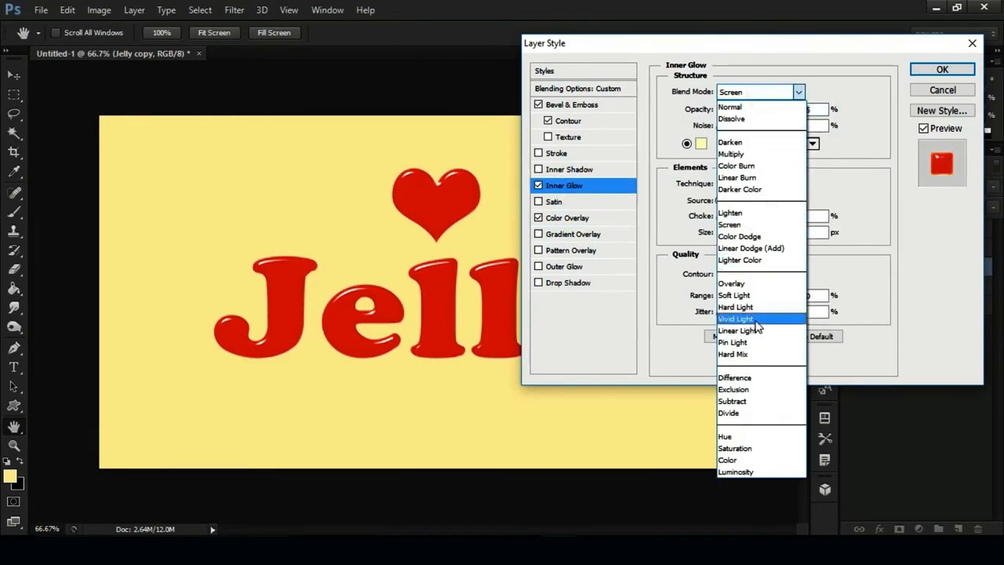
pyautogui.click(751, 239)
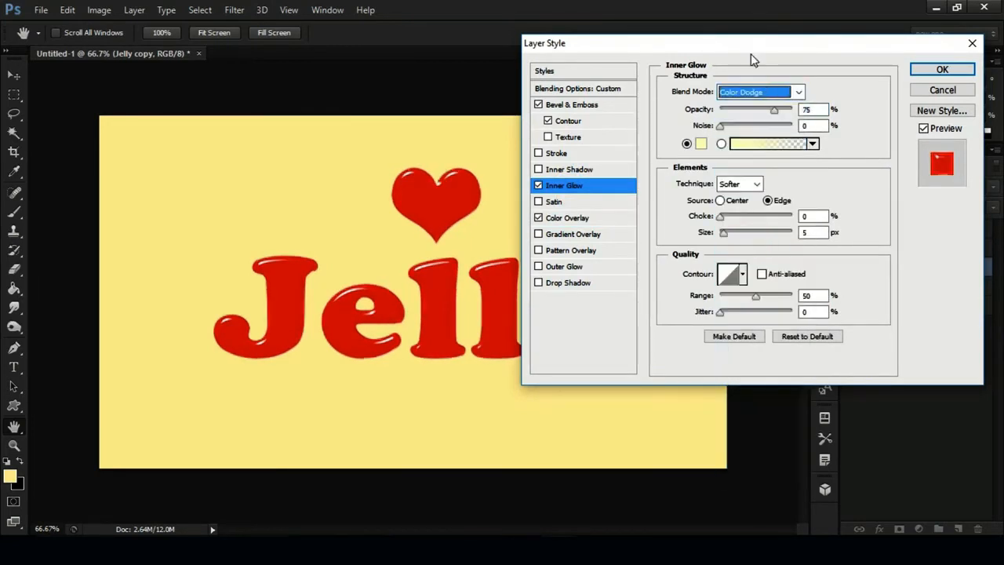
pyautogui.press('Tab')
pyautogui.click(701, 143)
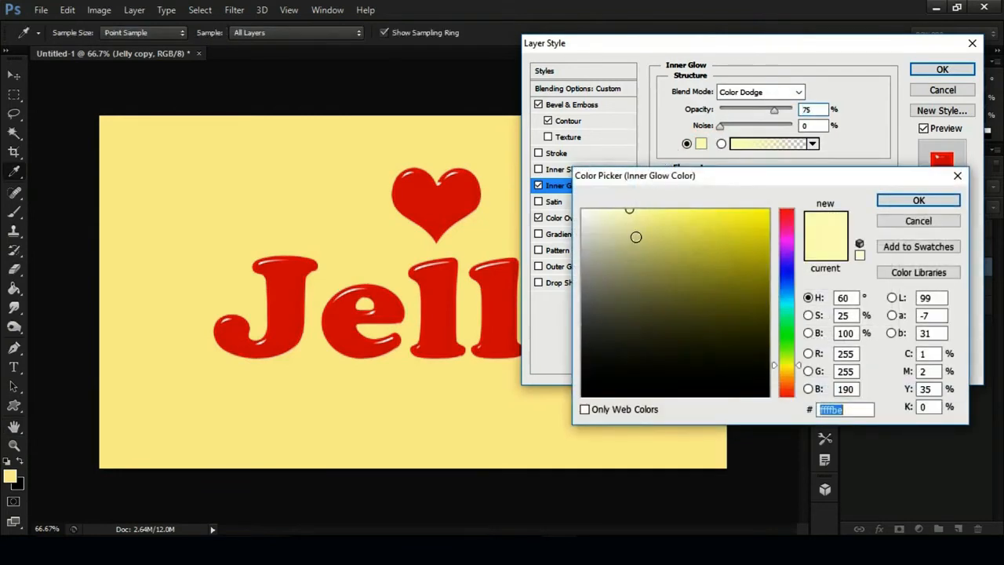
pyautogui.click(584, 211)
pyautogui.click(584, 211)
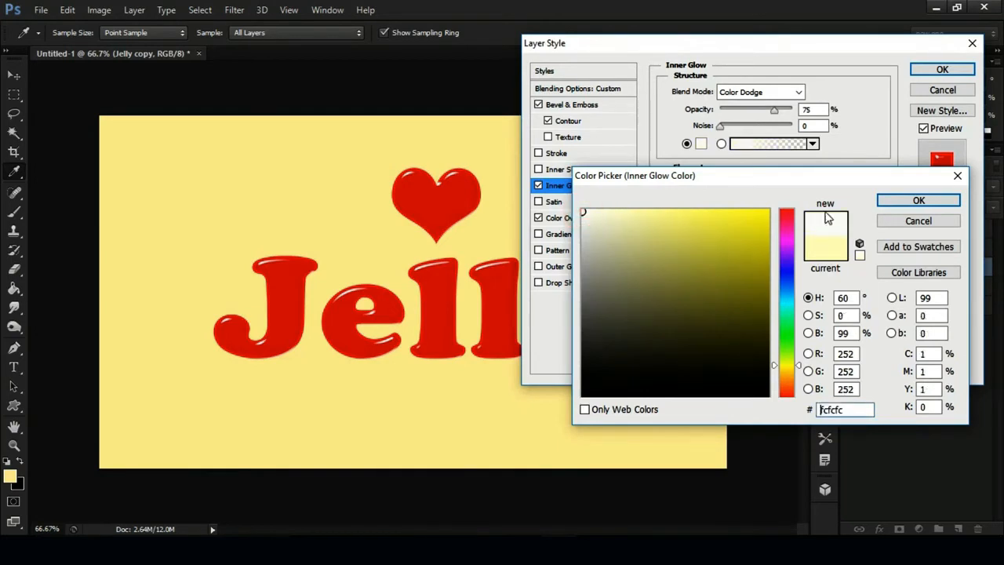
pyautogui.click(917, 202)
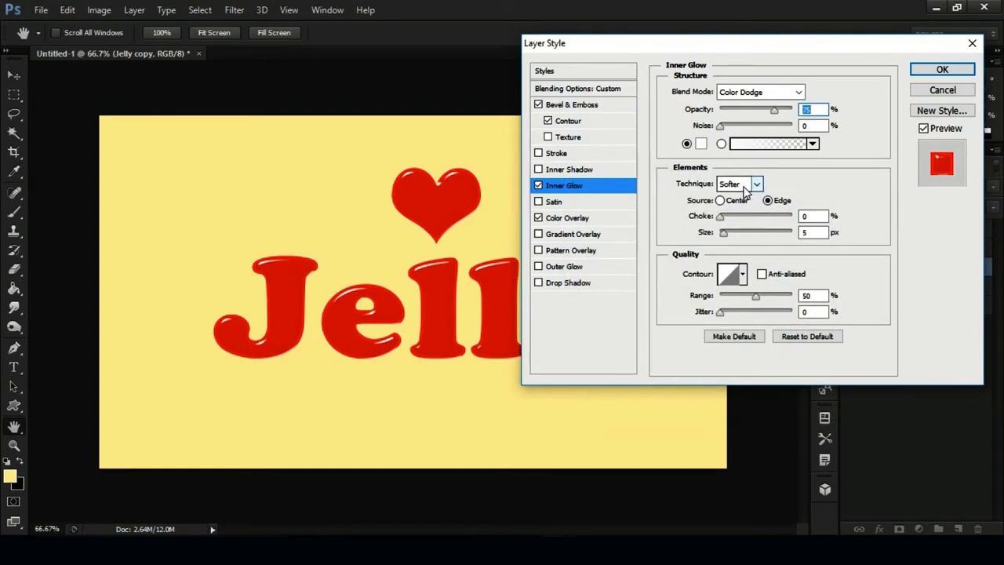
# Set the inner glow's source to Center, with choke 60%, size 30 px and opacity 10%
pyautogui.click(720, 201)
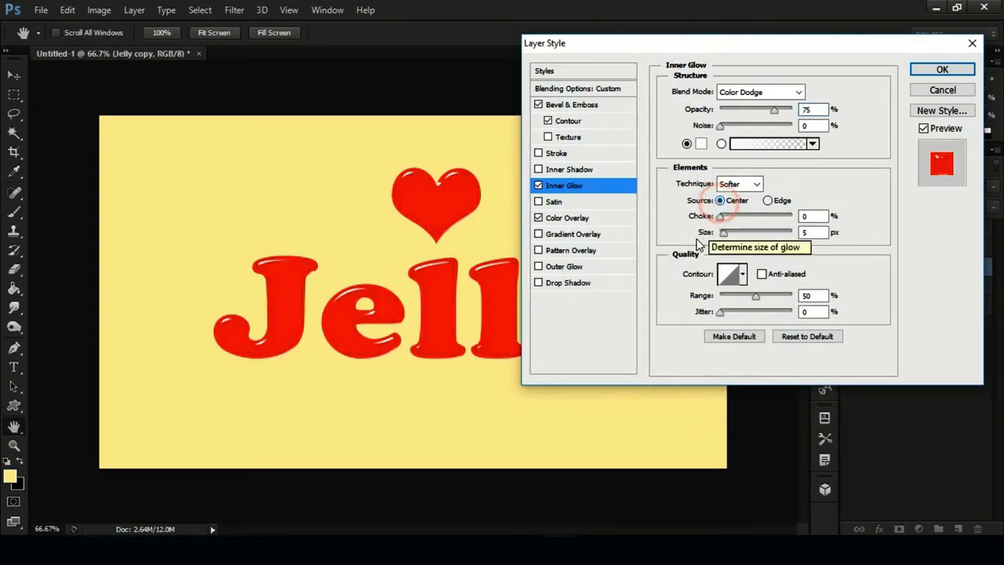
pyautogui.doubleClick(817, 217)
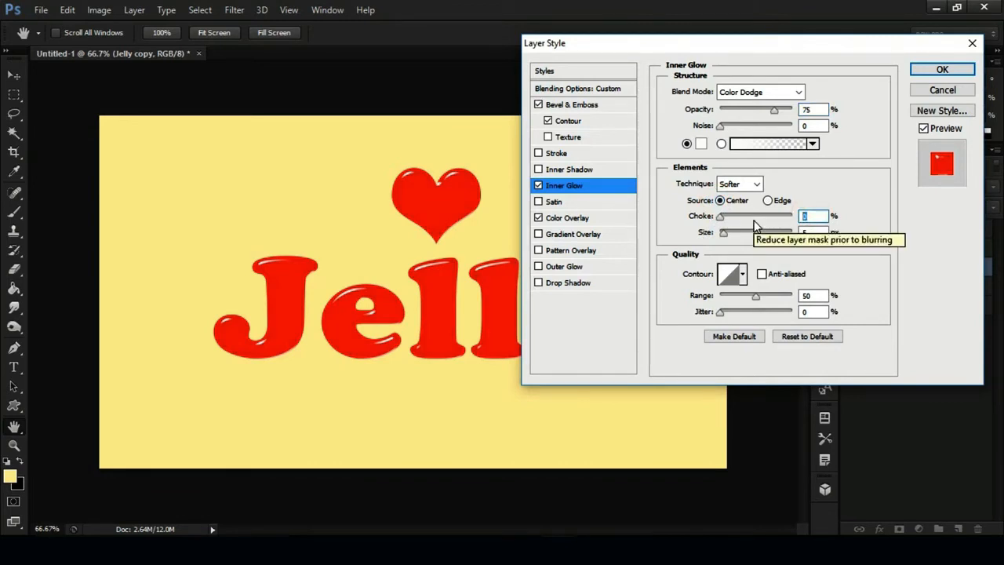
pyautogui.write('3')
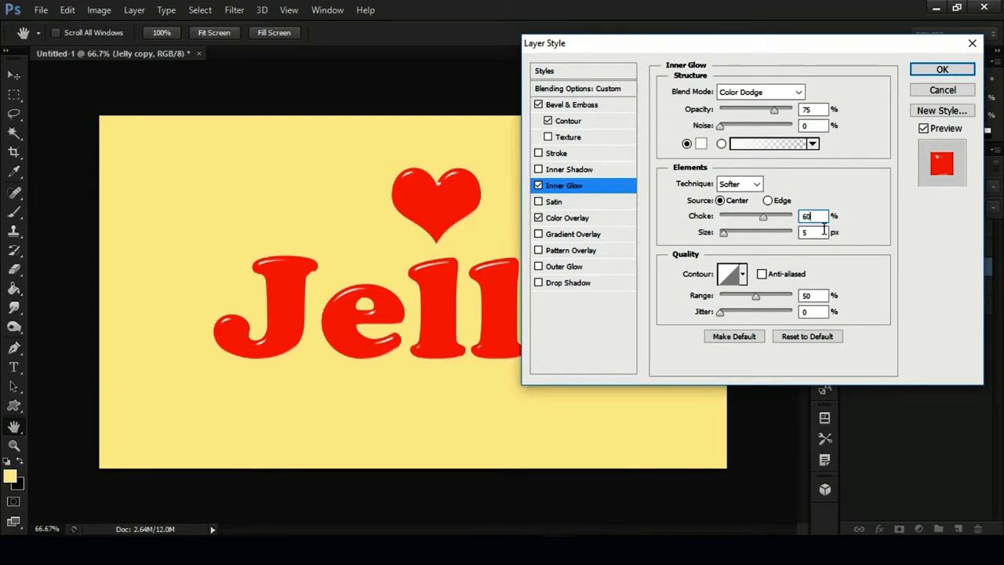
pyautogui.press('Tab')
pyautogui.write('30')
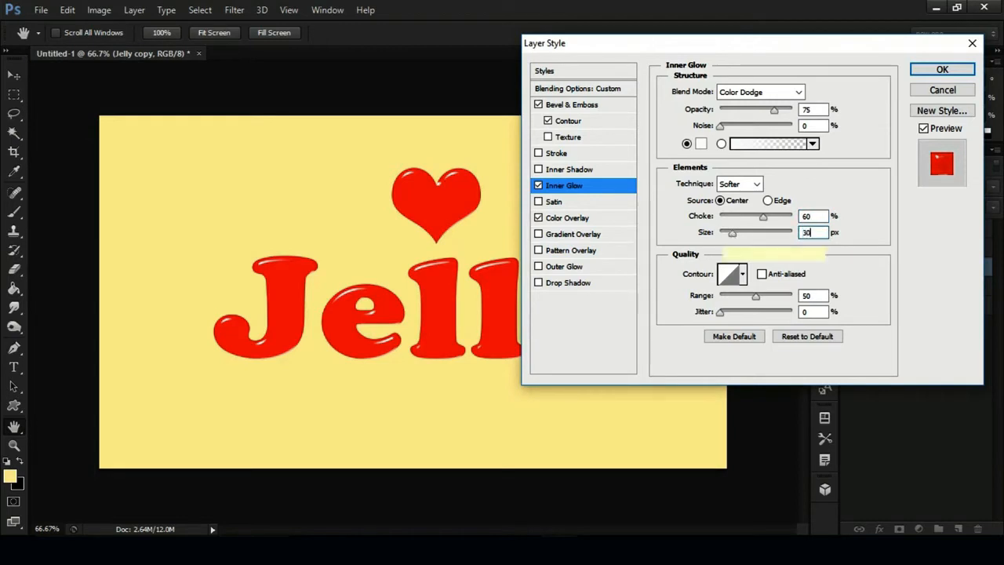
pyautogui.doubleClick(813, 109)
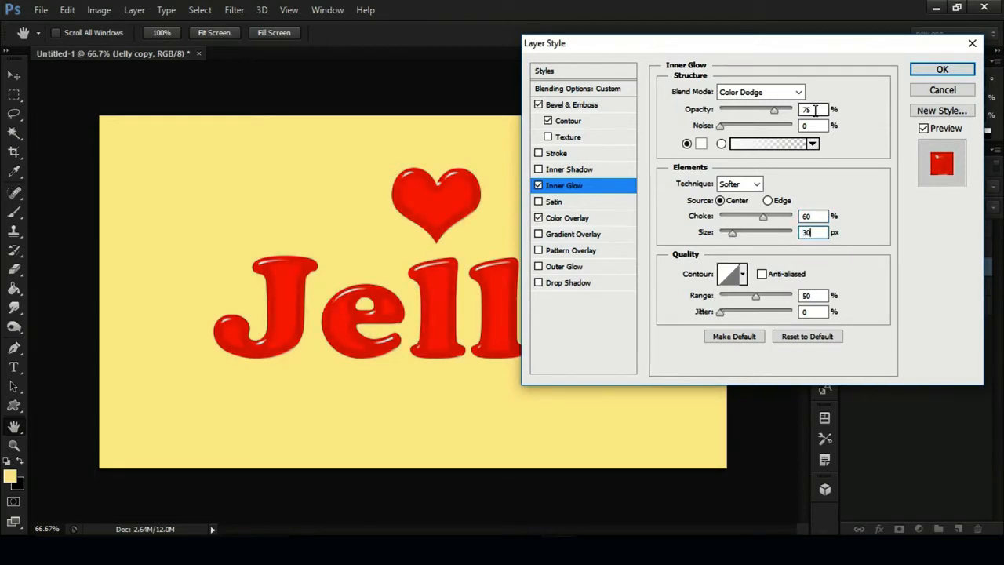
pyautogui.write('10')
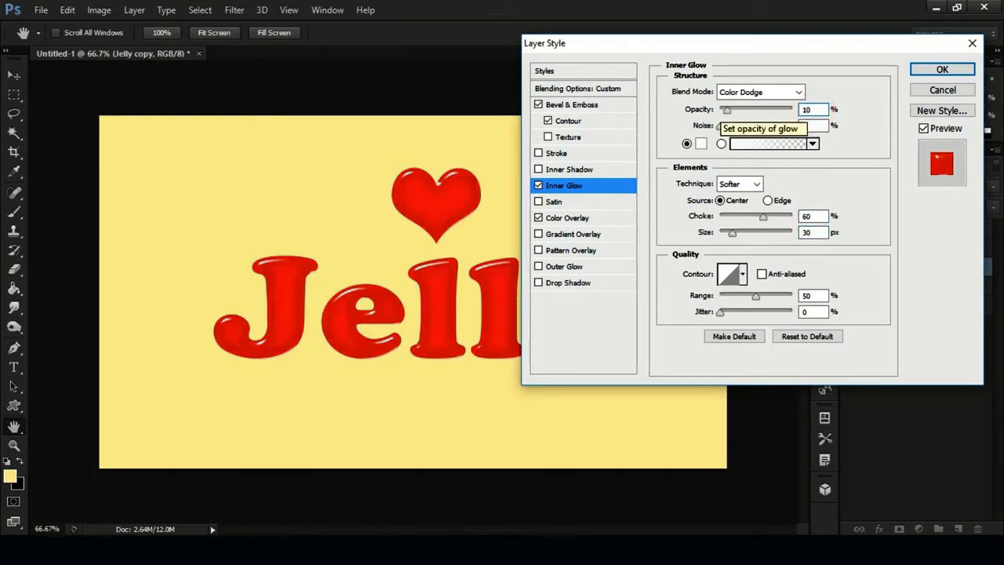
# Add a Drop Shadow and set its color to the dark red 880101
pyautogui.click(572, 285)
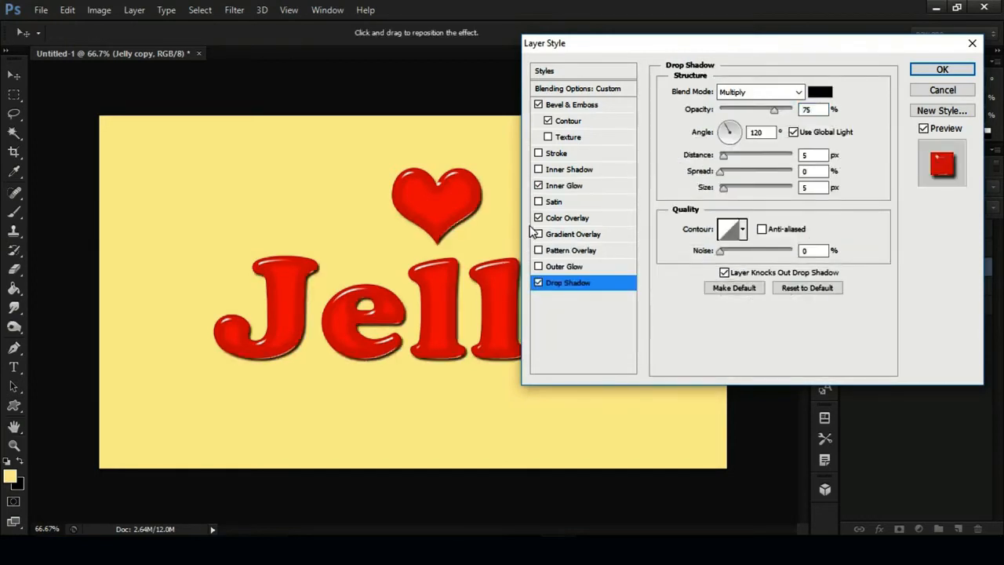
pyautogui.click(823, 93)
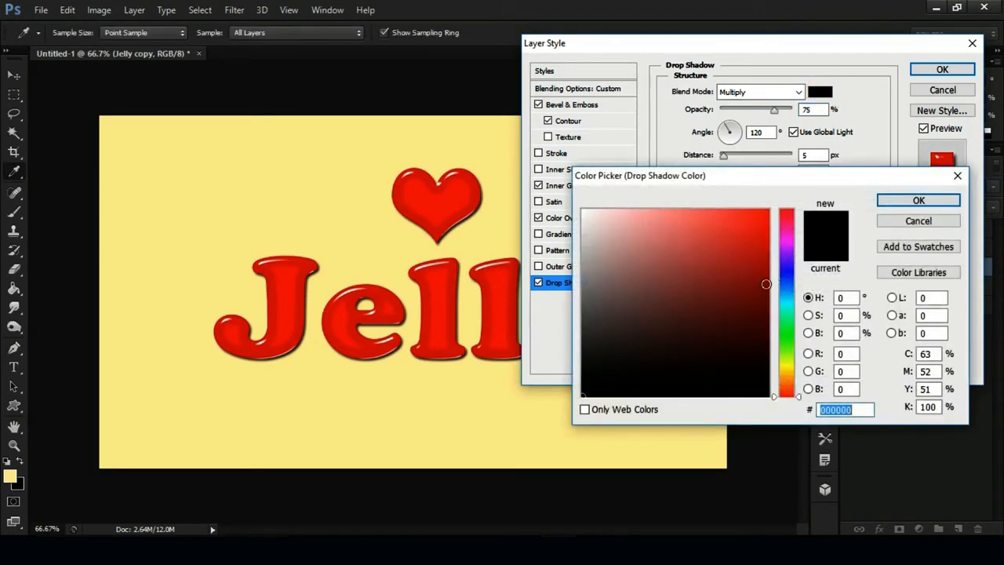
pyautogui.click(765, 290)
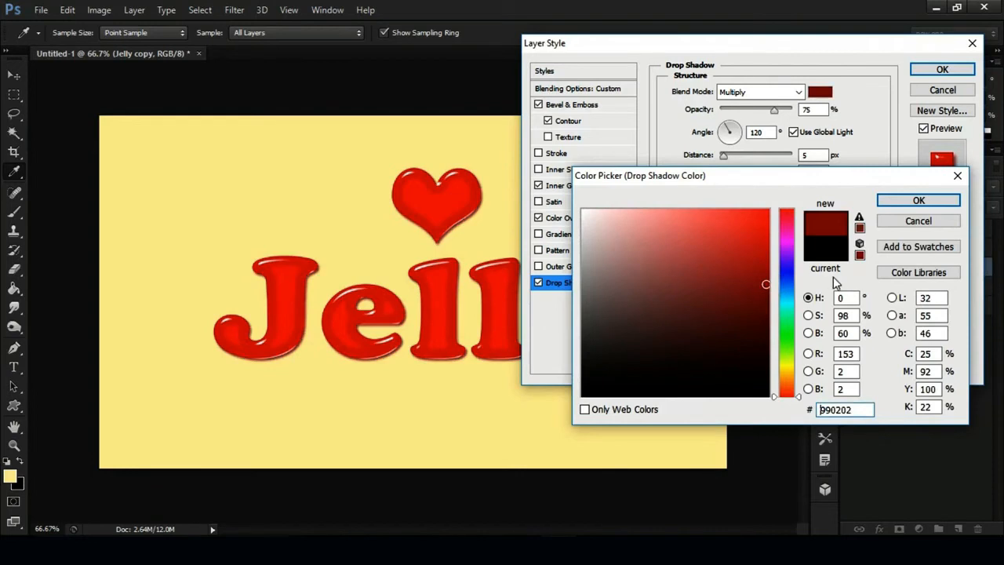
pyautogui.click(767, 297)
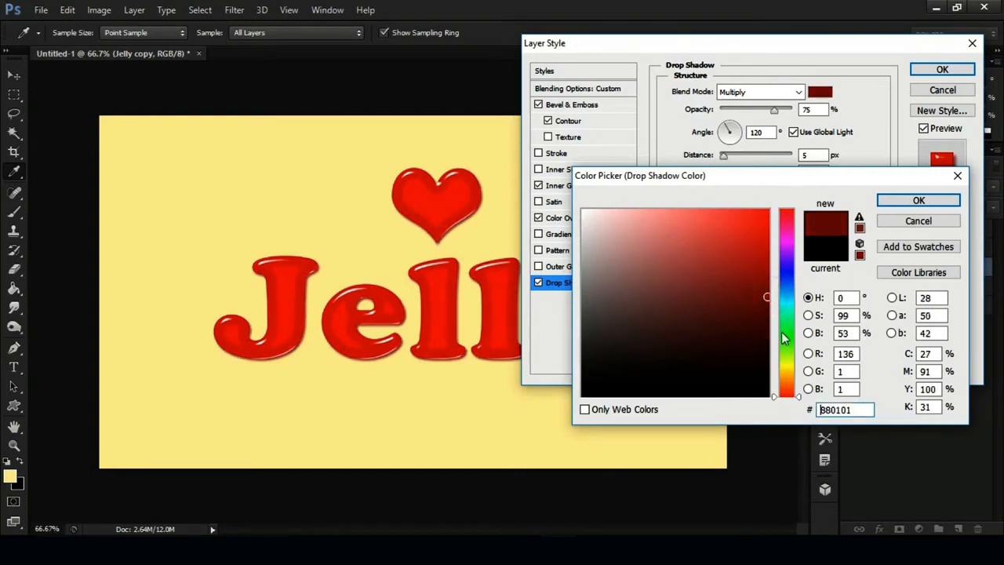
pyautogui.click(911, 202)
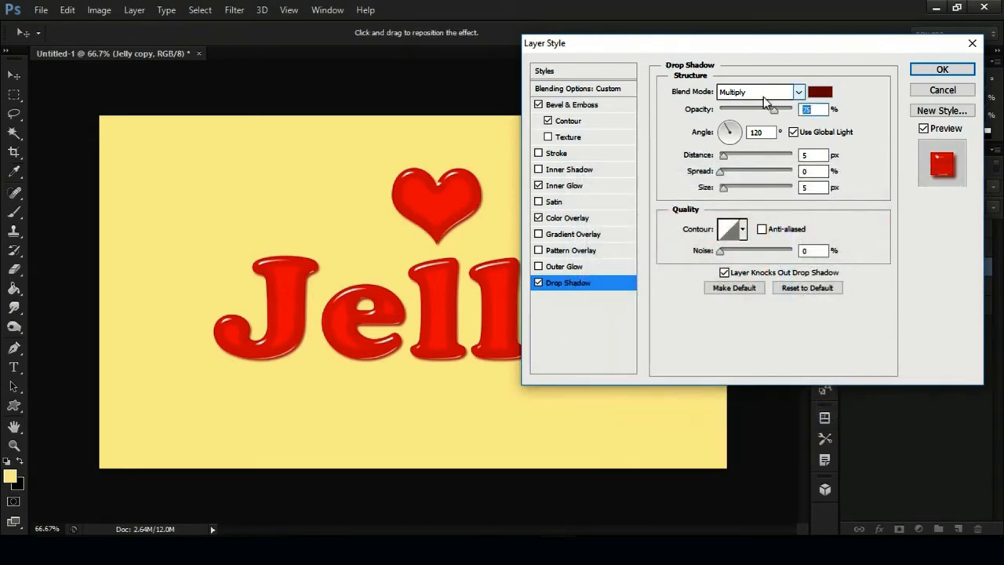
# Set the drop shadow's distance to 2 px, spread to 5% and size to 10 px, and apply the layer style
pyautogui.doubleClick(807, 155)
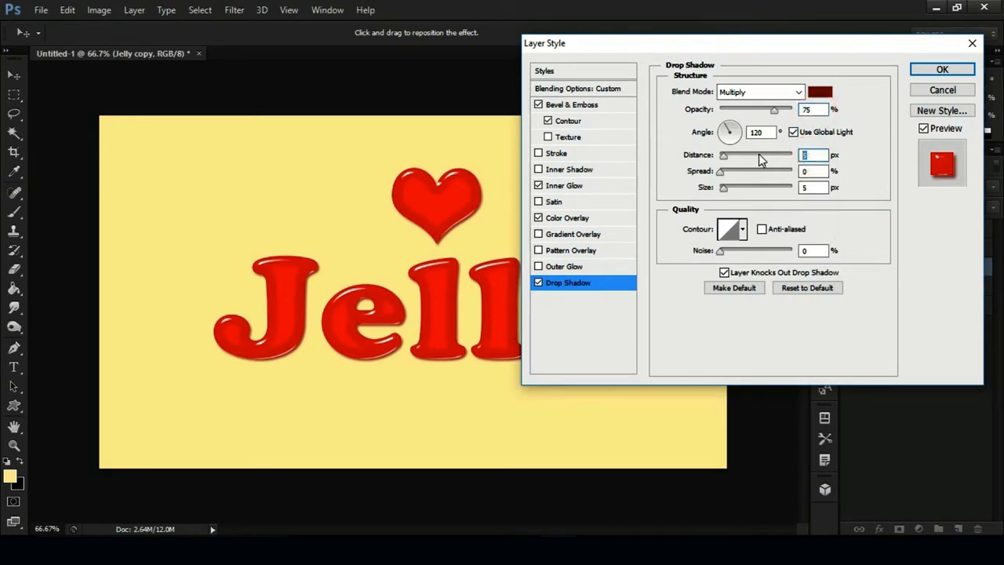
pyautogui.write('2')
pyautogui.press('Tab')
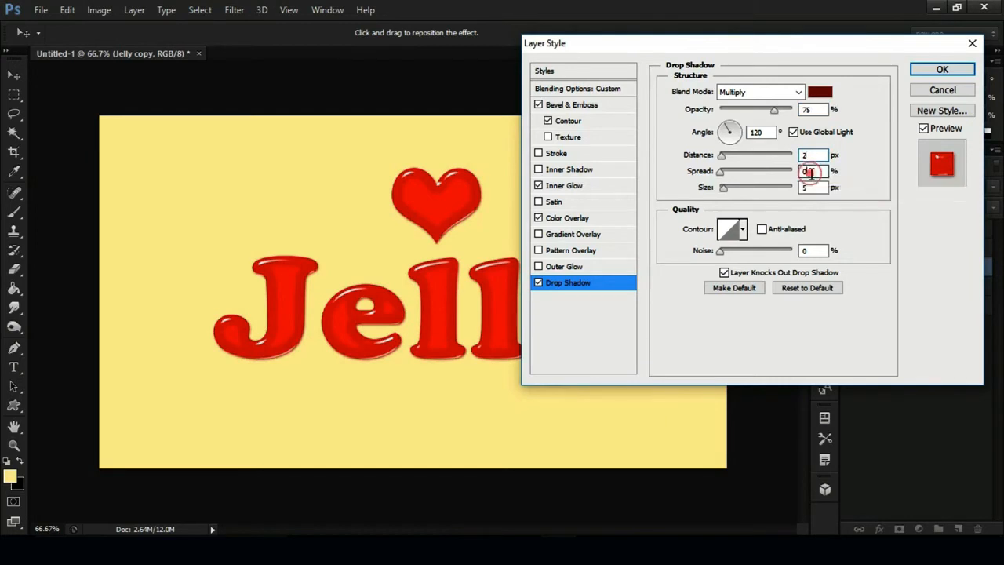
pyautogui.write('5')
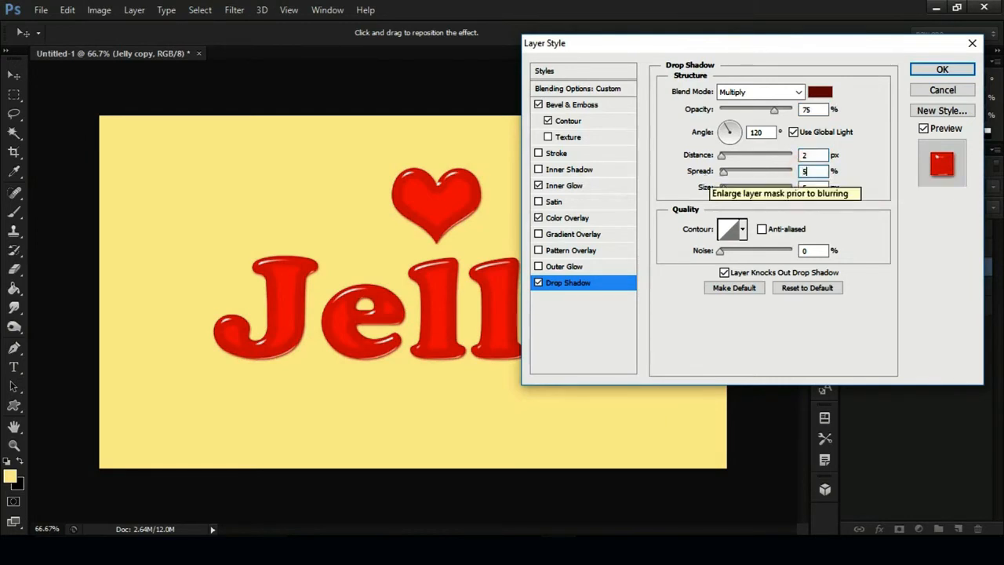
pyautogui.doubleClick(811, 187)
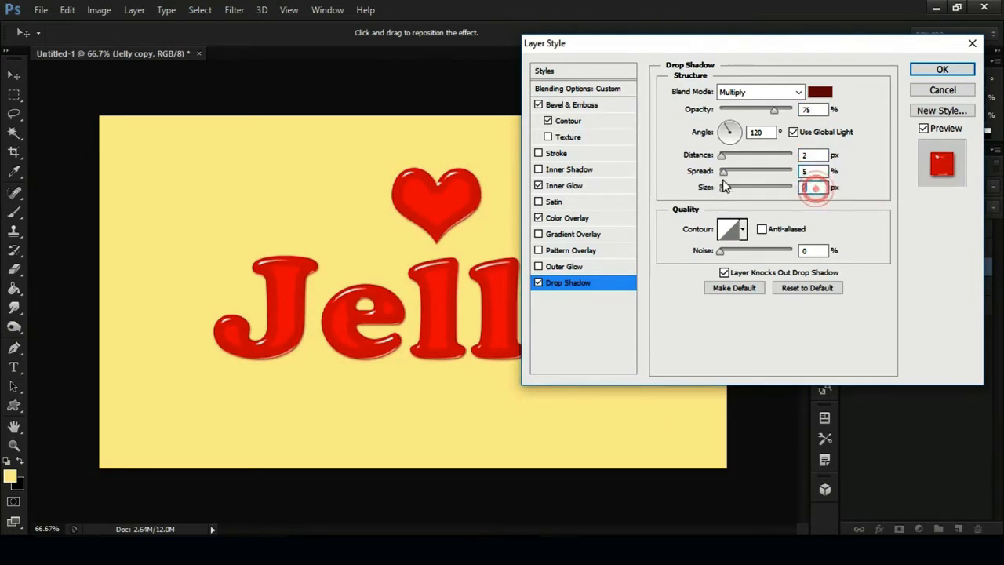
pyautogui.write('10')
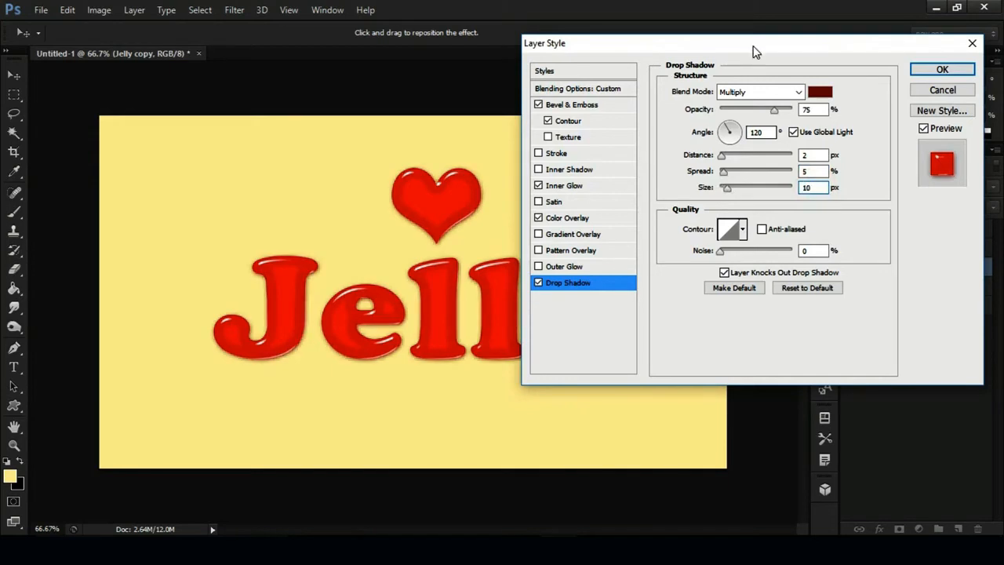
pyautogui.press('Tab')
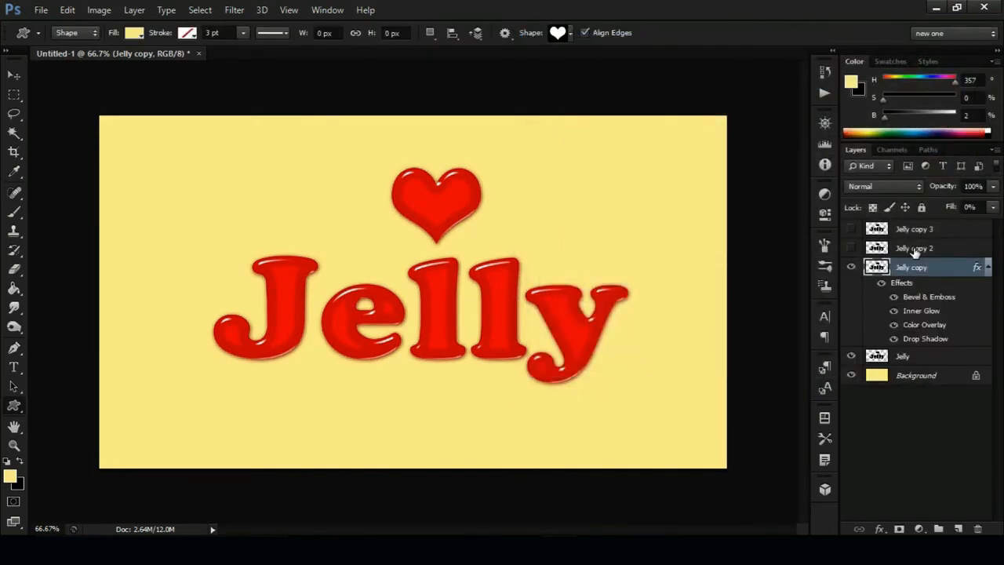
# Make the Jelly copy 2 layer visible and open its blending options
pyautogui.click(914, 248)
pyautogui.click(851, 248)
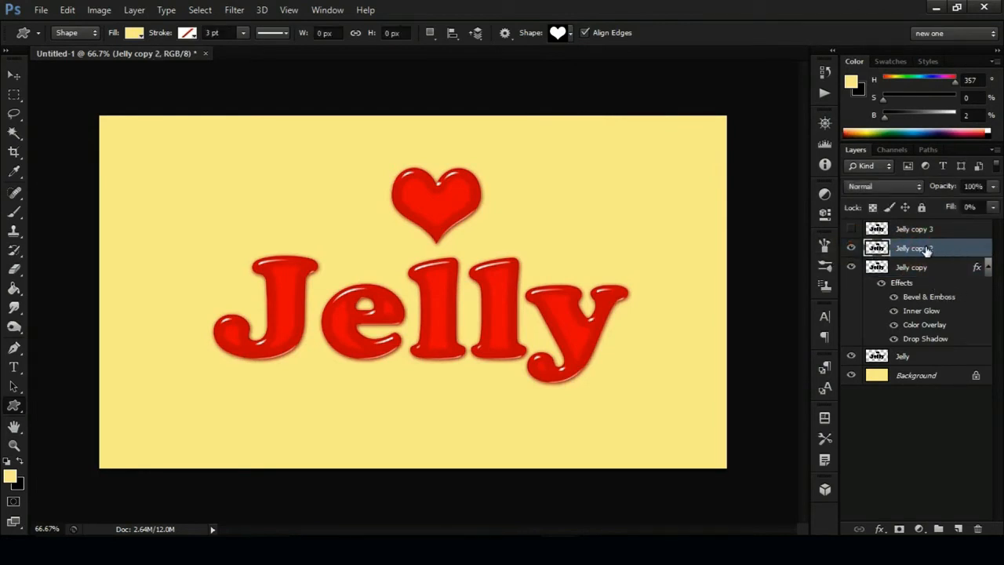
pyautogui.rightClick(927, 250)
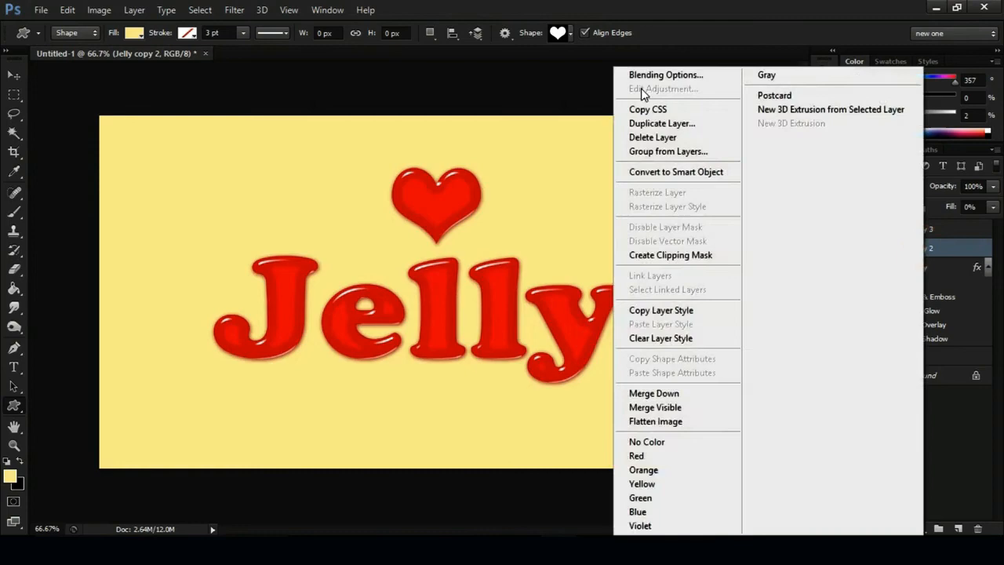
pyautogui.click(695, 77)
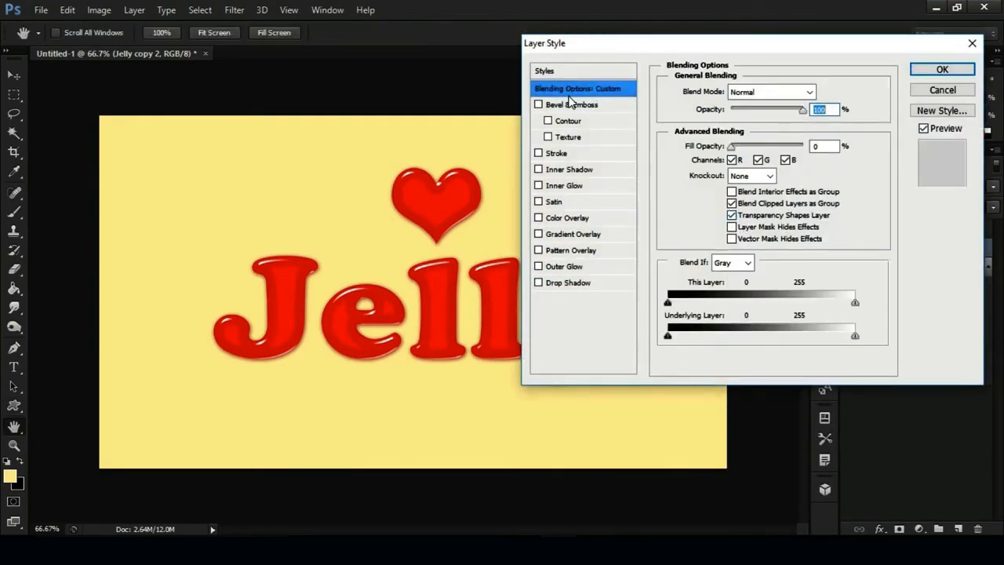
# Add a Bevel & Emboss to Jelly copy 2 with a depth of 160% and a size of 15 px
pyautogui.click(584, 105)
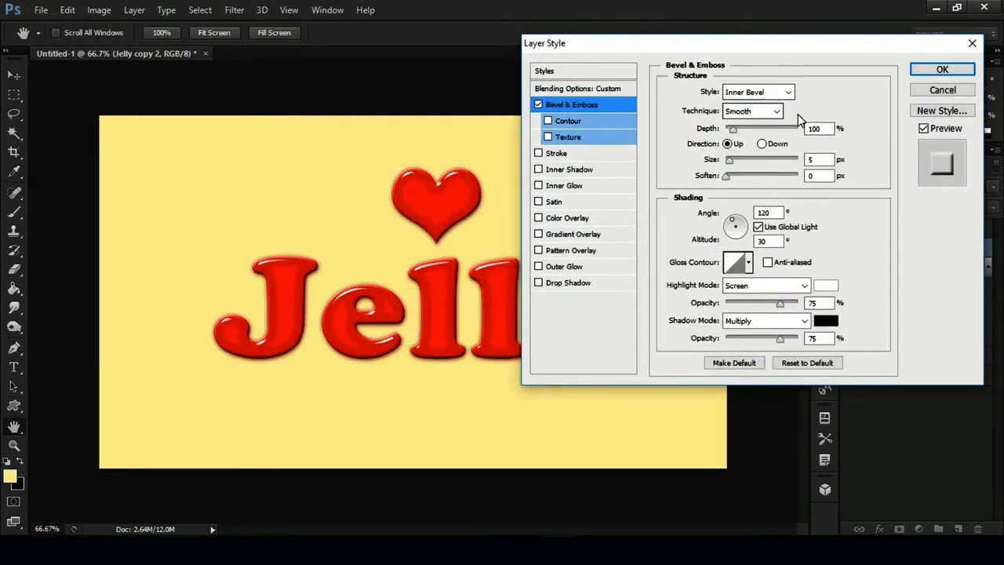
pyautogui.doubleClick(817, 128)
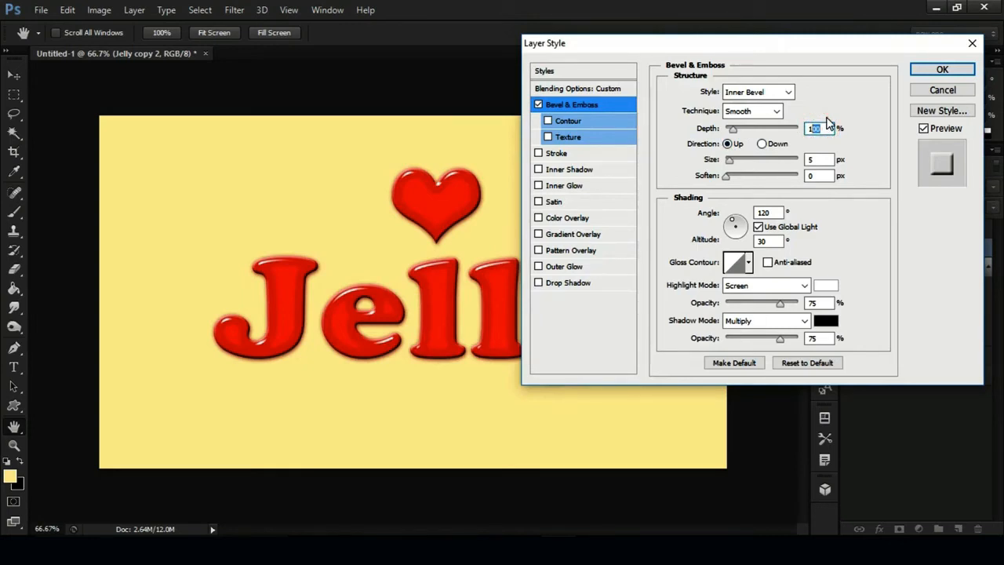
pyautogui.write('160')
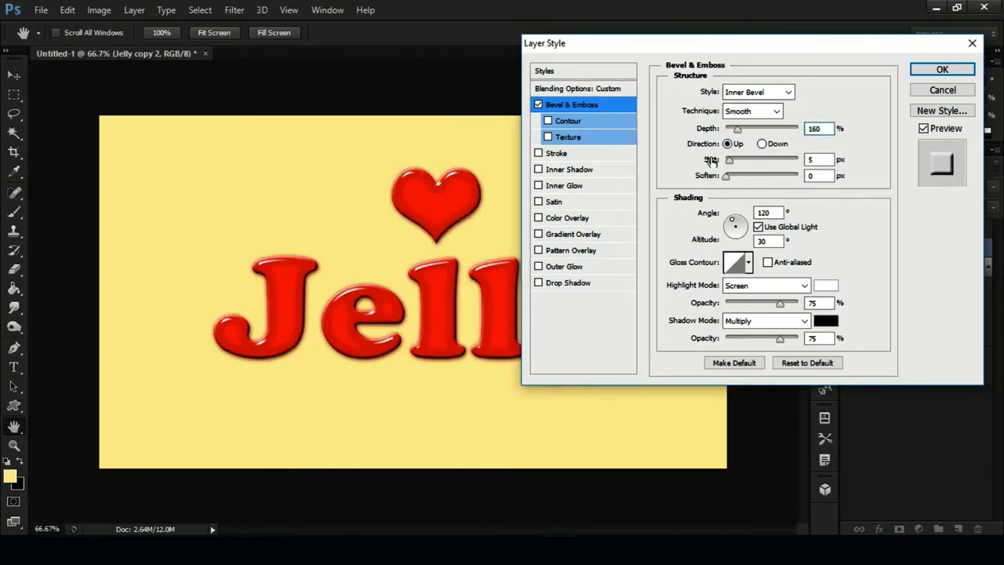
pyautogui.doubleClick(821, 159)
pyautogui.write('15')
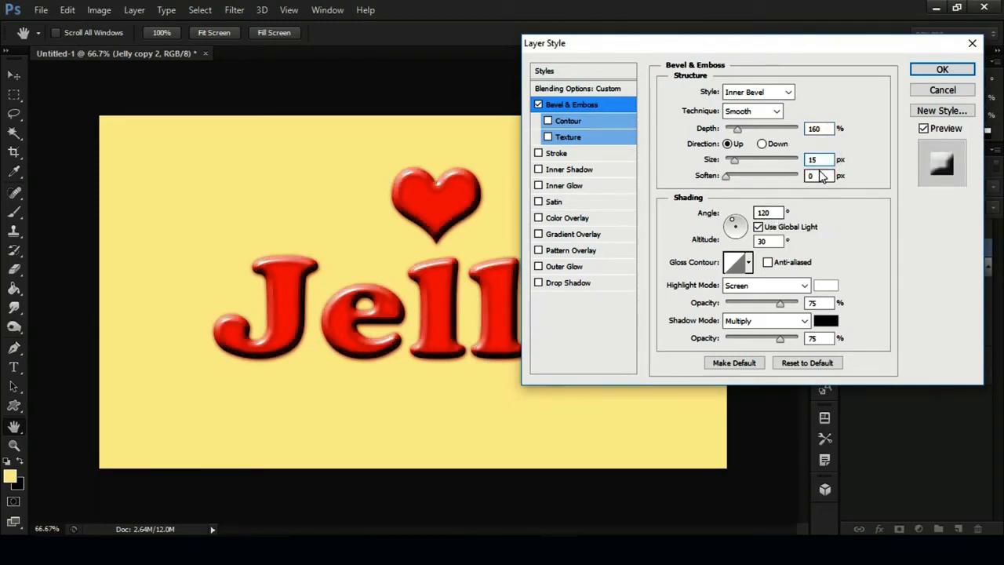
# Set the bevel's soften to 2 px, turn off global light, and set the angle to 135° and the altitude to 75°
pyautogui.doubleClick(820, 176)
pyautogui.write('2')
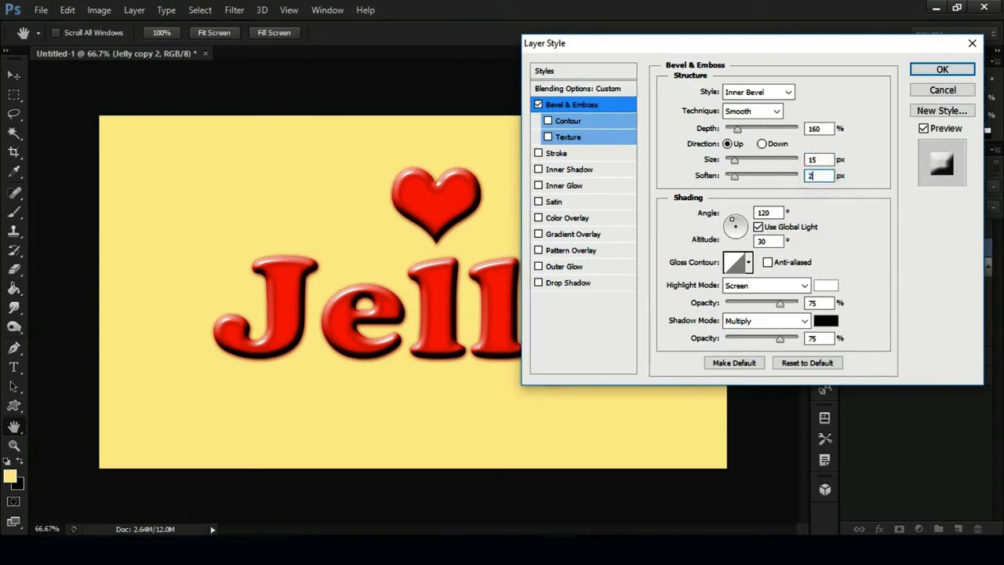
pyautogui.click(757, 227)
pyautogui.doubleClick(777, 215)
pyautogui.write('130')
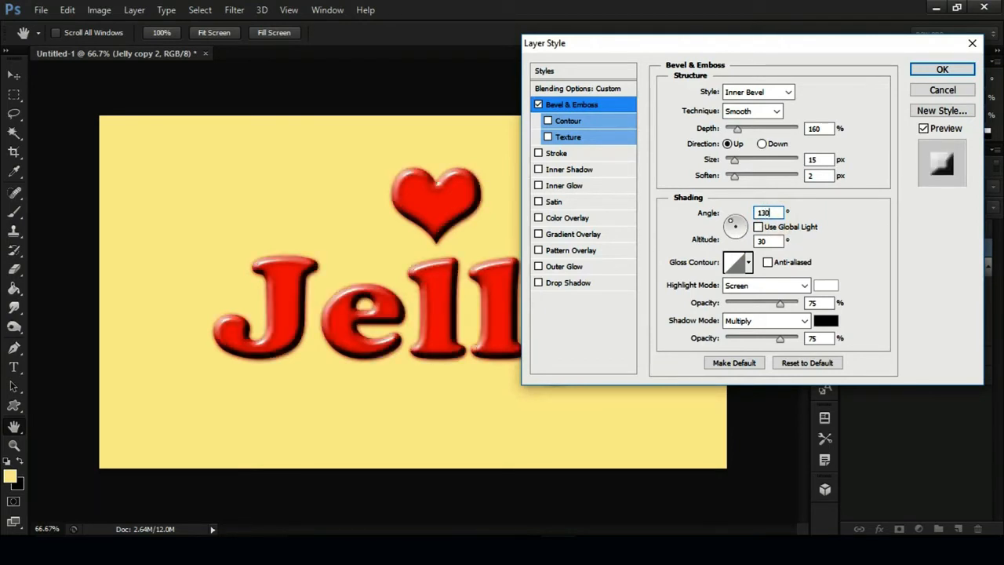
pyautogui.press('BackSpace')
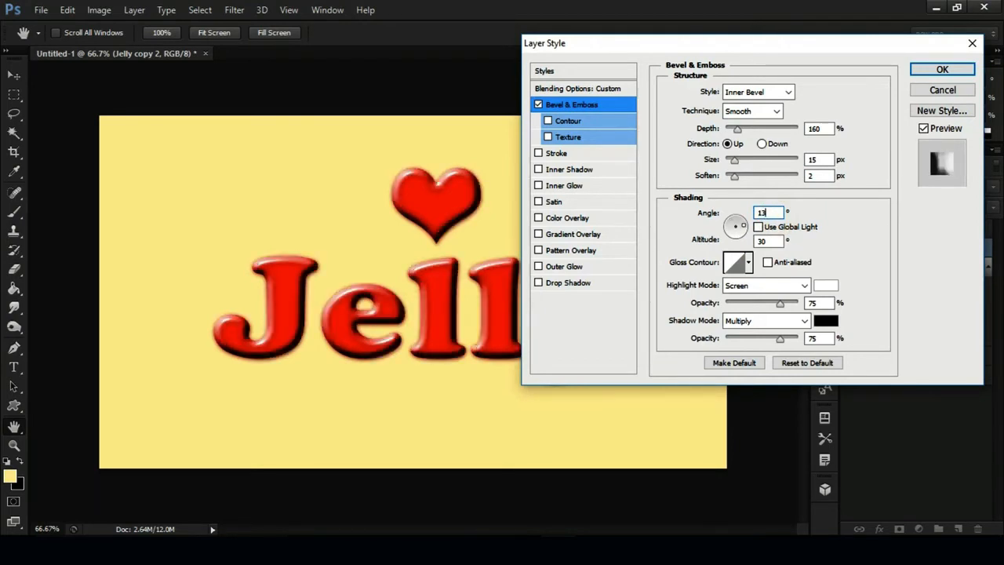
pyautogui.write('4')
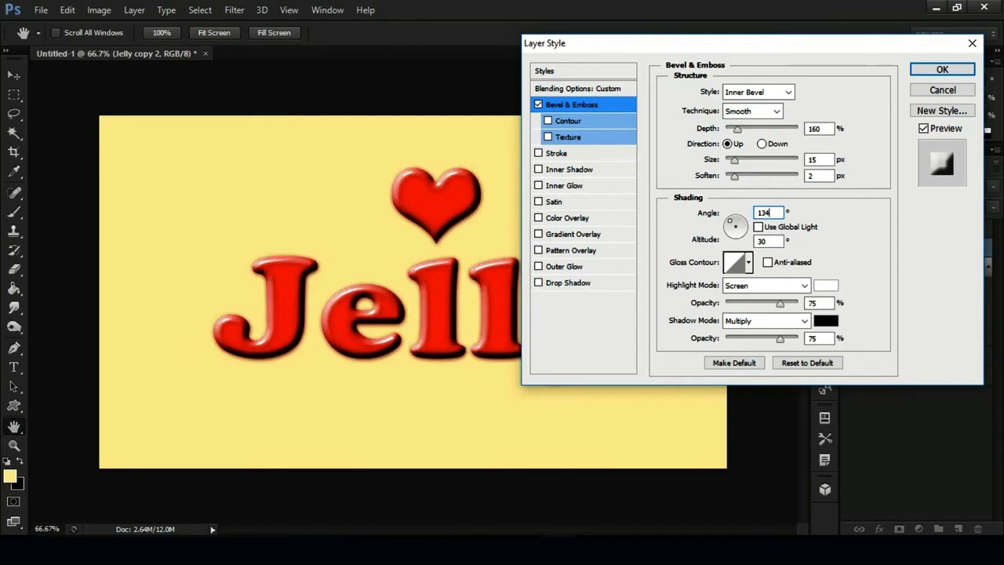
pyautogui.press('BackSpace')
pyautogui.write('5')
pyautogui.click(765, 241)
pyautogui.write('75')
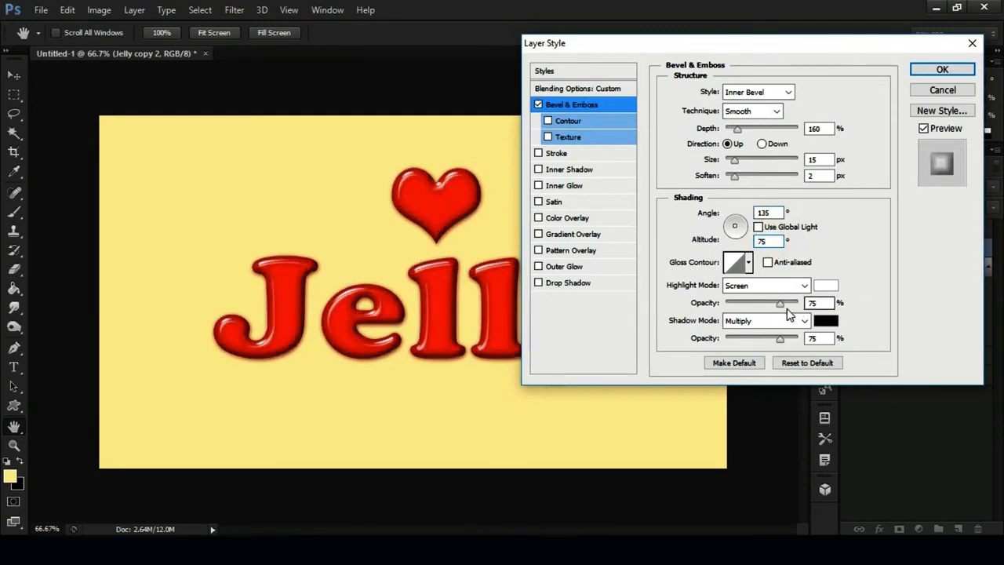
# Change the bevel's gloss contour to Ring and turn on anti-aliasing
pyautogui.click(749, 265)
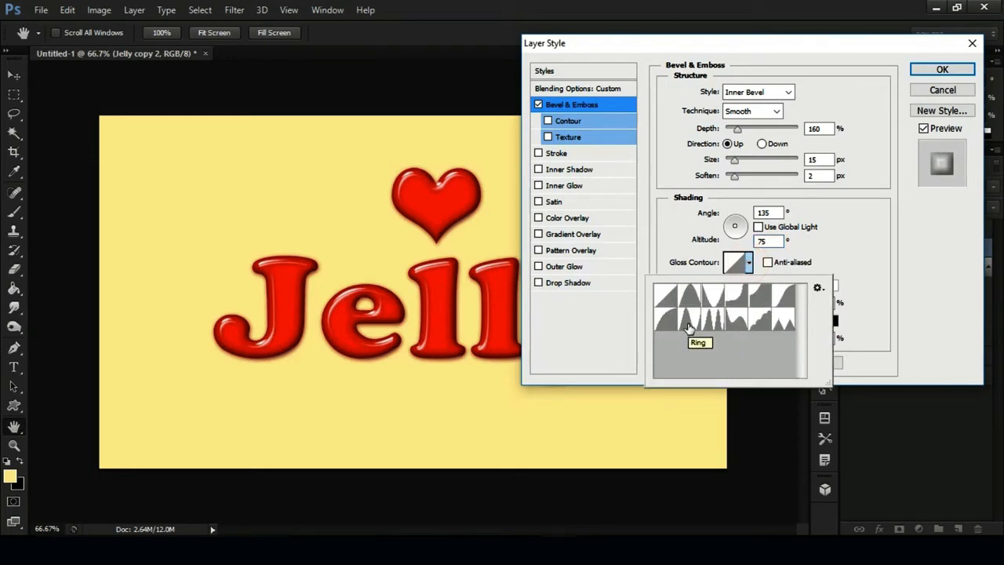
pyautogui.click(688, 328)
pyautogui.click(850, 263)
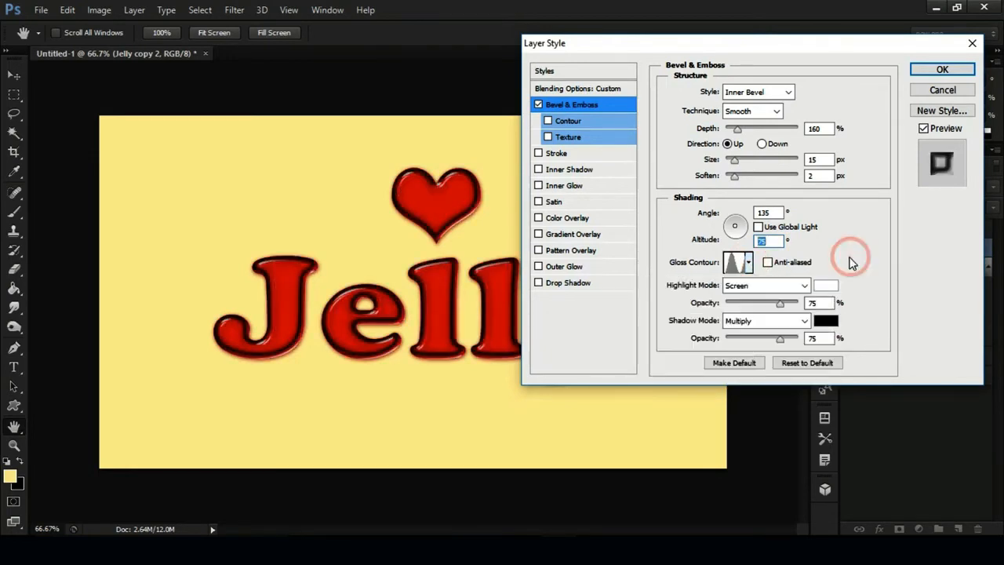
pyautogui.click(767, 262)
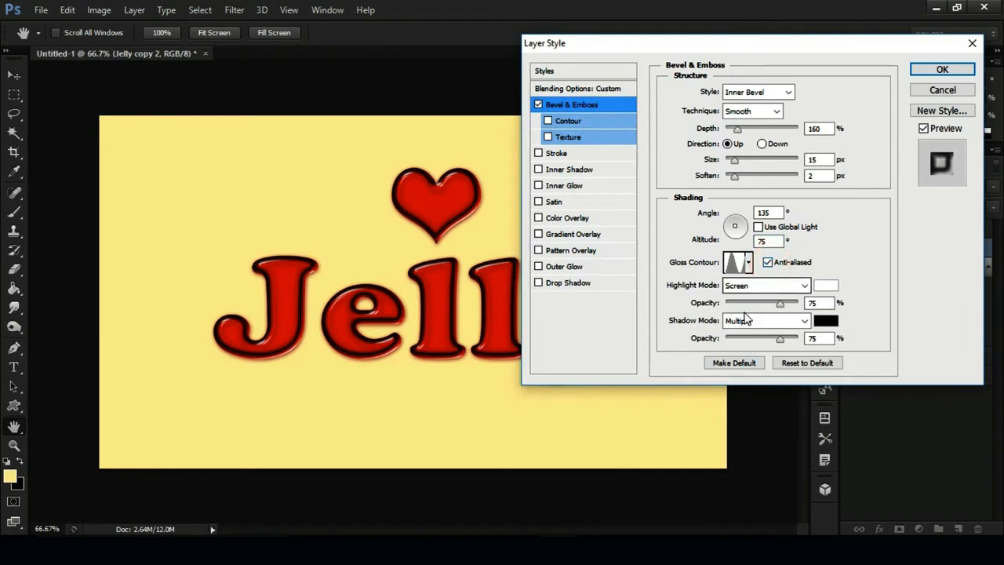
# Set the bevel's highlight opacity to 100%, shadow mode to Color Burn and shadow opacity to 20%, and apply the layer style
pyautogui.click(818, 302)
pyautogui.write('100')
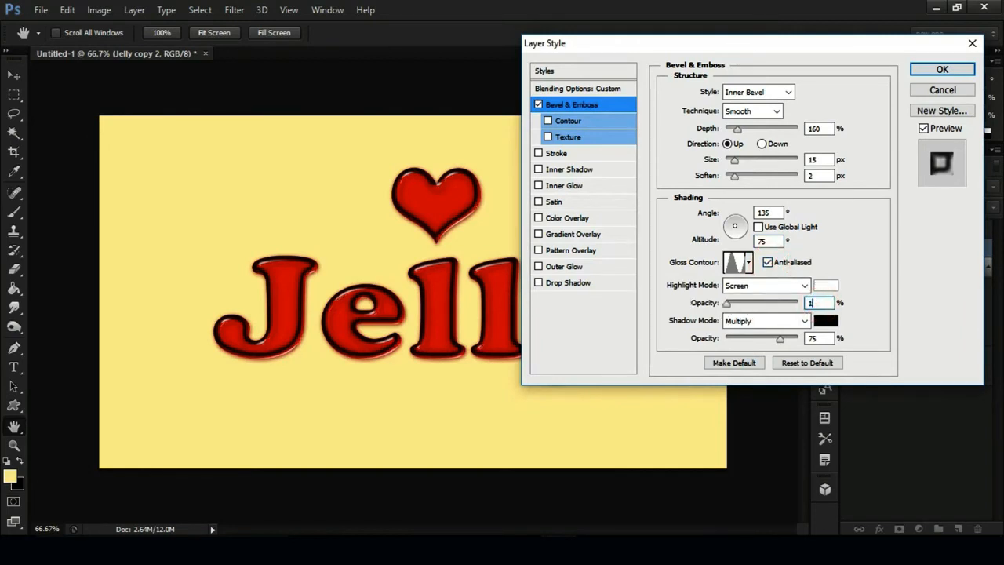
pyautogui.click(771, 321)
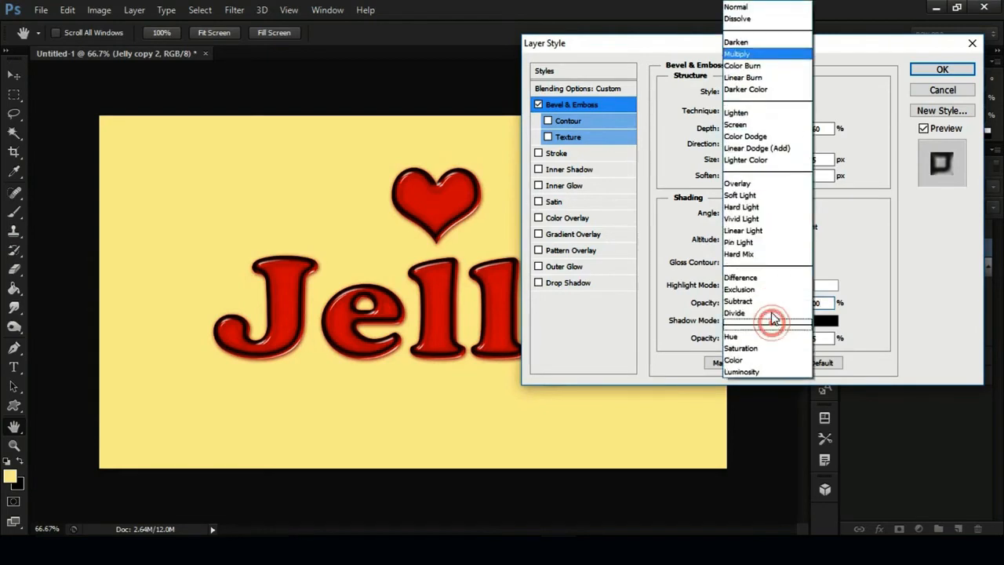
pyautogui.click(744, 66)
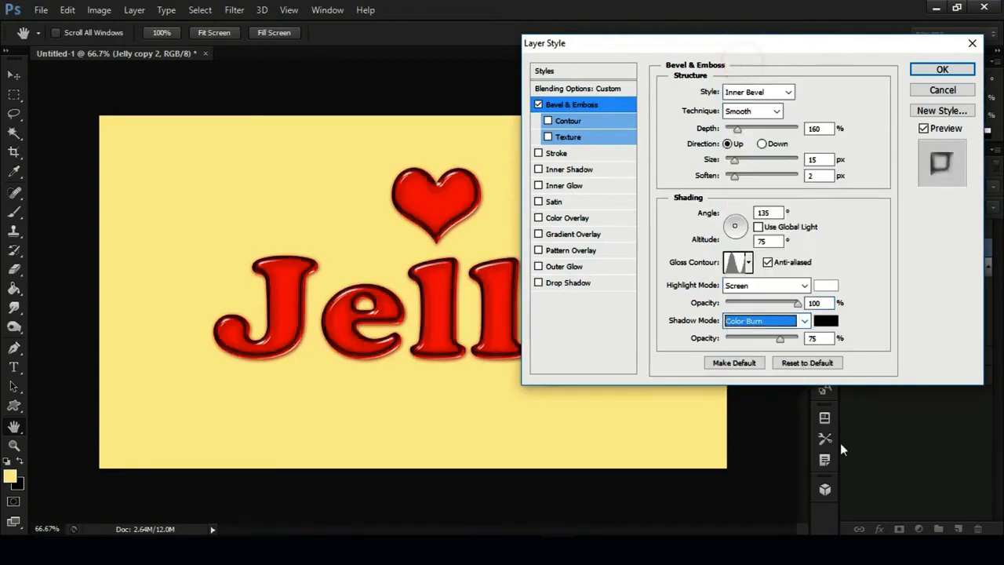
pyautogui.doubleClick(822, 338)
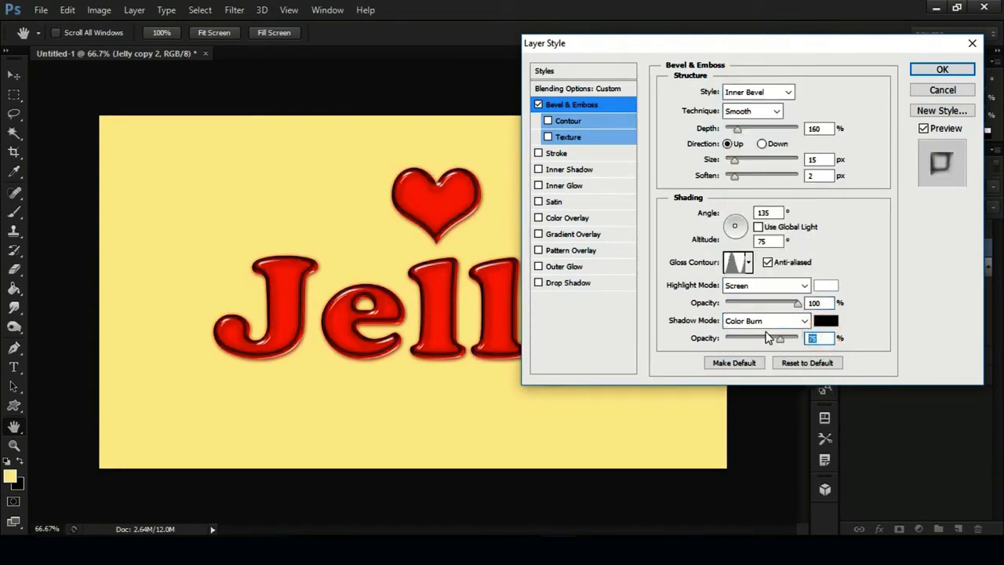
pyautogui.write('20')
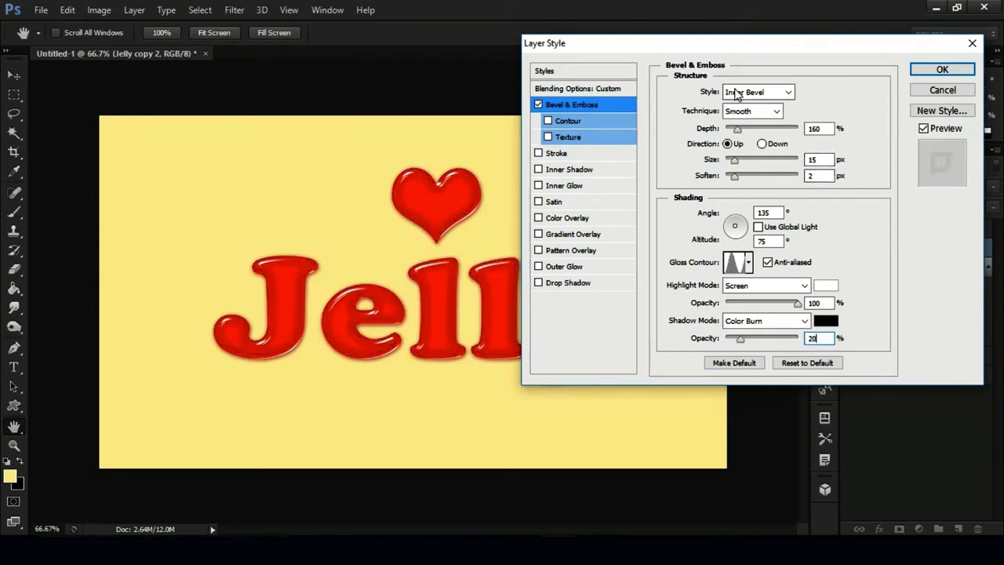
pyautogui.click(941, 69)
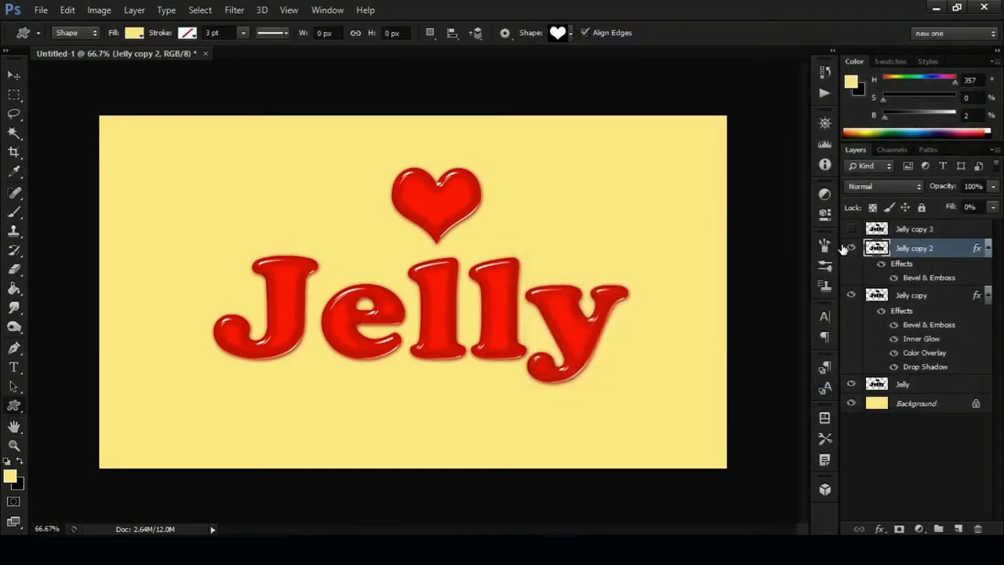
# Copy the Bevel & Emboss effect from Jelly copy 2 to Jelly copy 3, and make Jelly copy 3 visible
pyautogui.click(852, 250)
pyautogui.click(851, 249)
pyautogui.moveTo(919, 279); pyautogui.dragTo(933, 238)
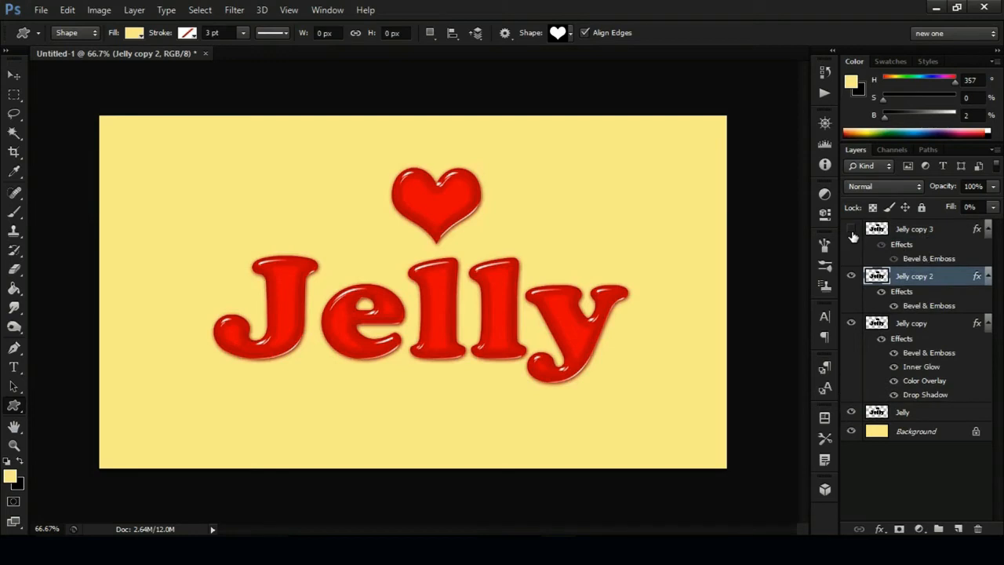
pyautogui.click(912, 231)
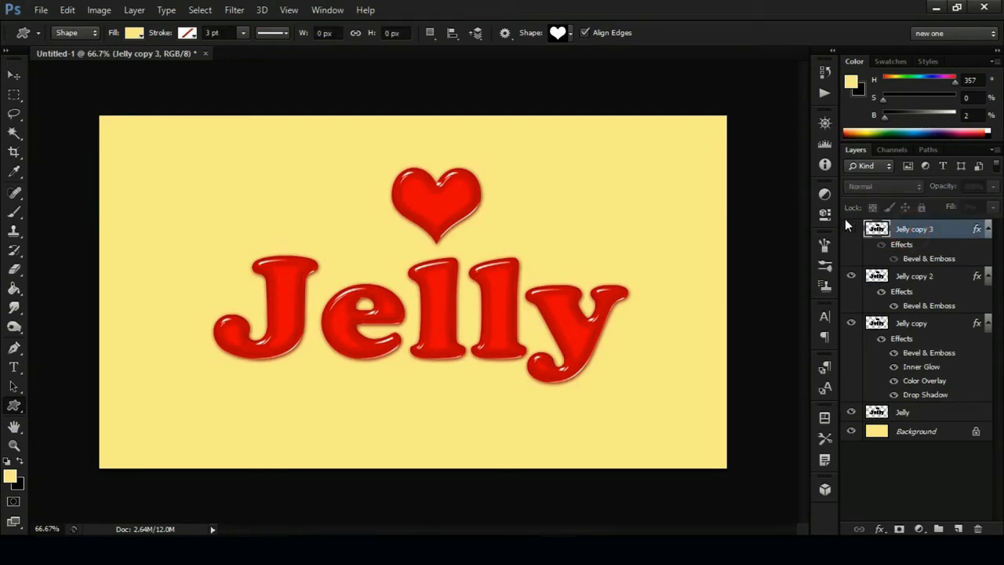
pyautogui.click(850, 230)
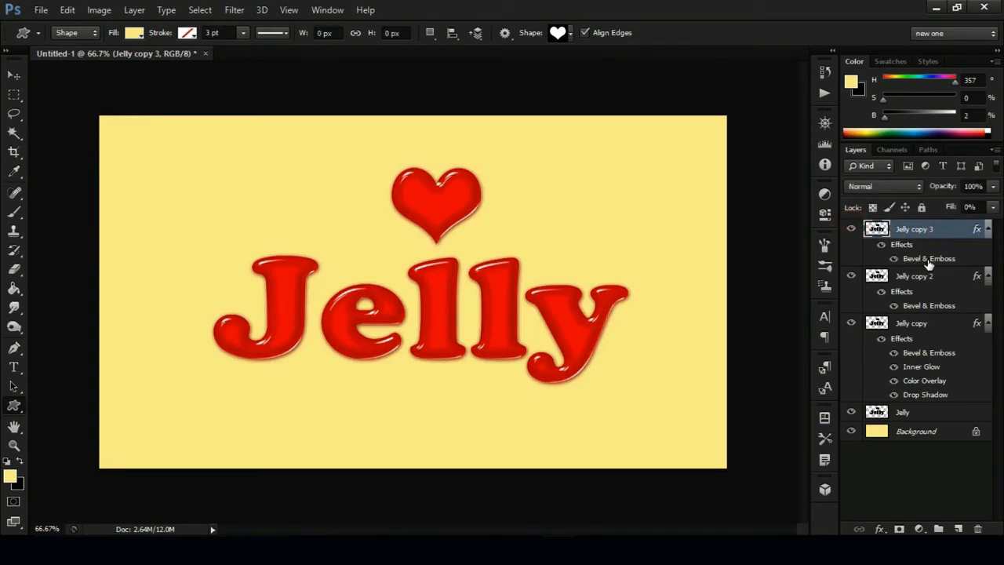
# Set the Bevel & Emboss angle of Jelly copy 3 to -145°, apply it, and compare the text with that layer hidden and shown
pyautogui.doubleClick(928, 260)
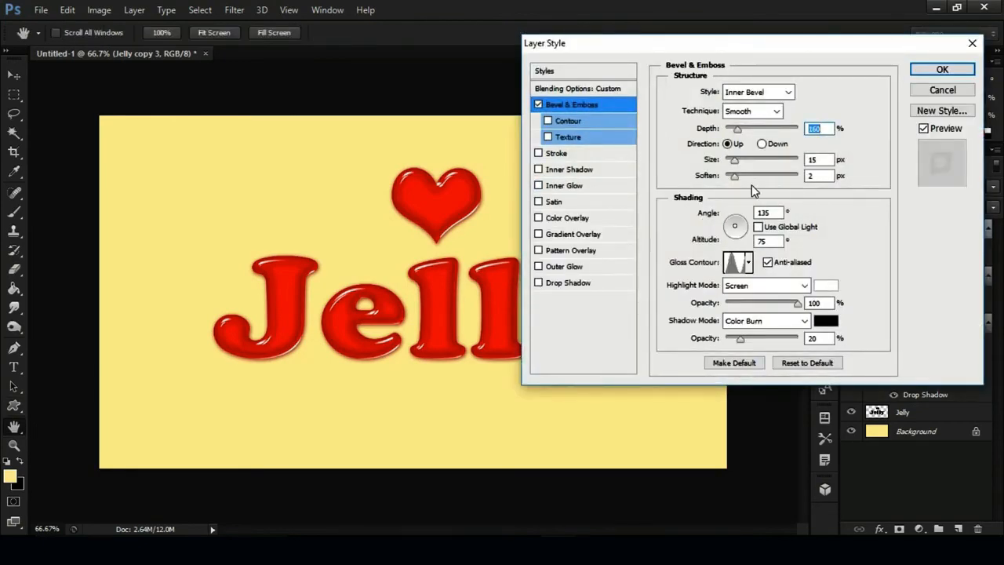
pyautogui.click(765, 212)
pyautogui.write('-140')
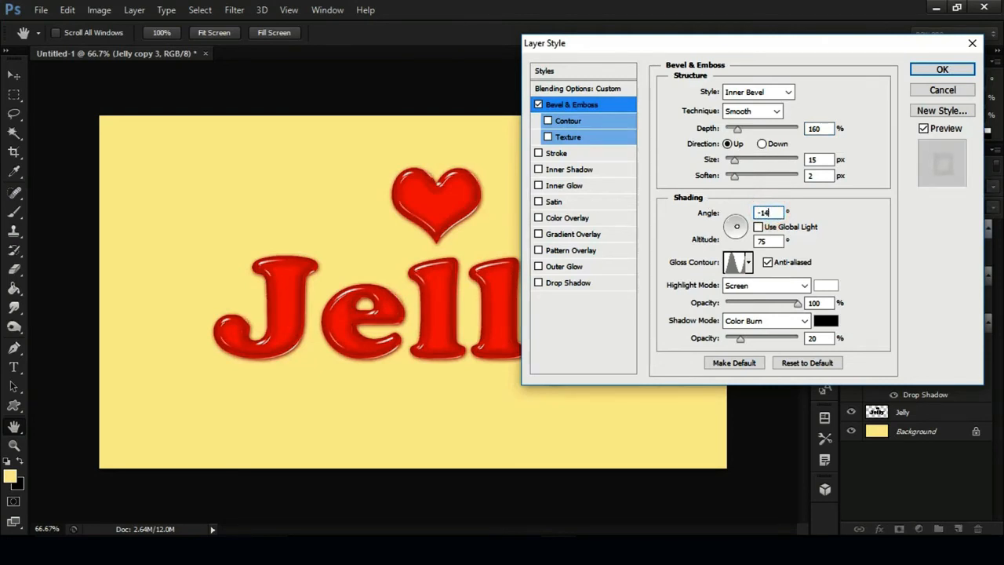
pyautogui.write('5')
pyautogui.moveTo(779, 49); pyautogui.dragTo(836, 61)
pyautogui.press('Tab')
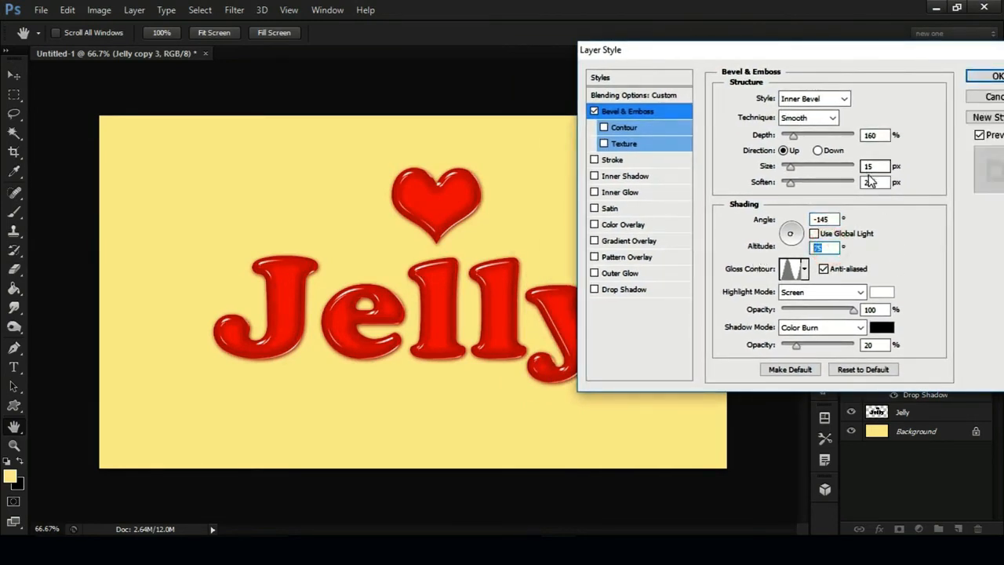
pyautogui.click(994, 77)
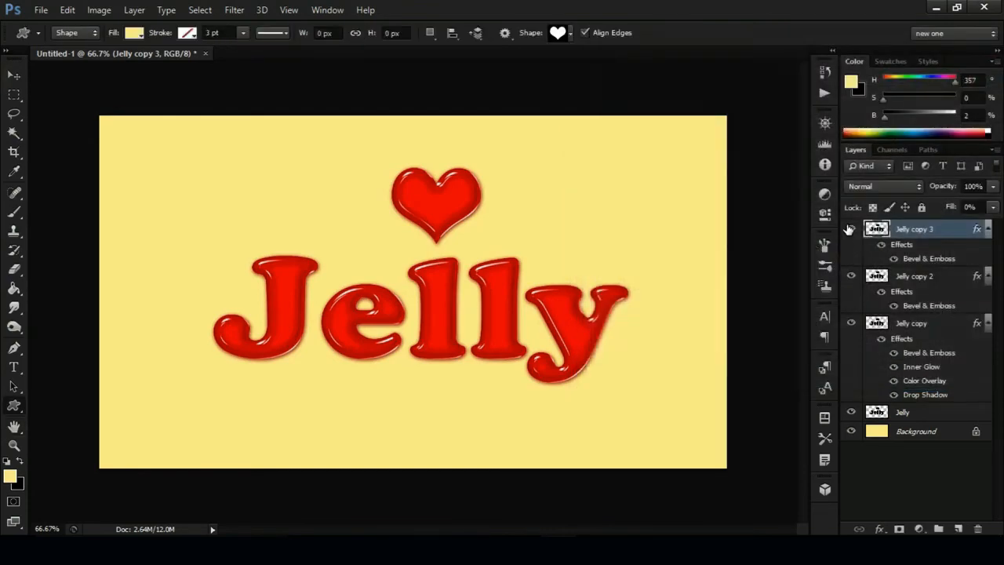
pyautogui.click(847, 227)
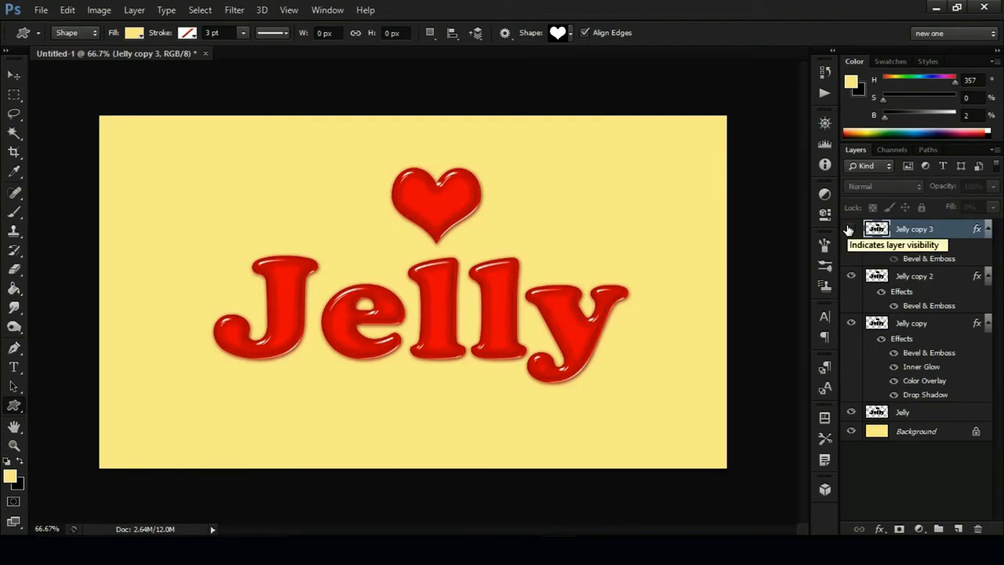
pyautogui.click(848, 228)
pyautogui.click(848, 228)
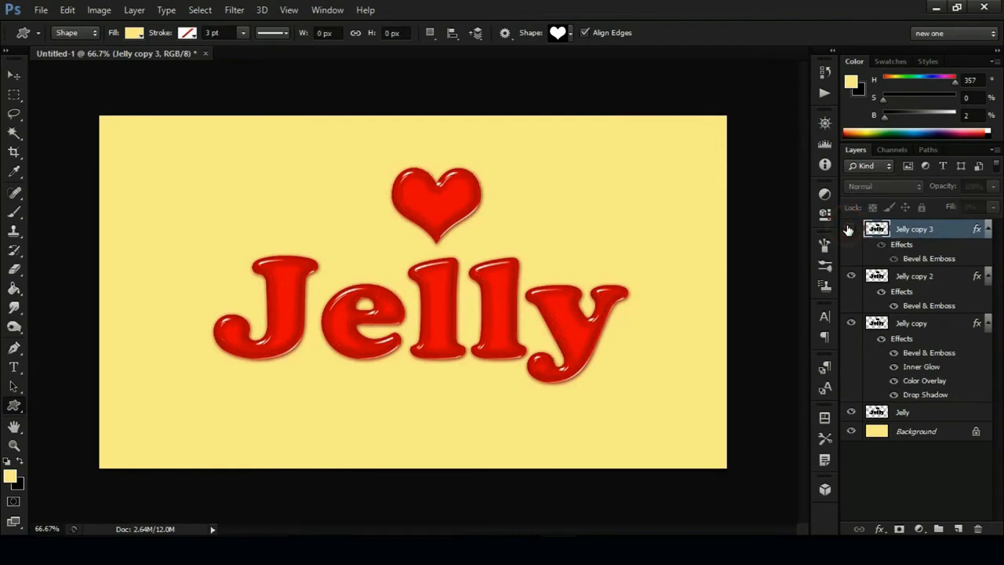
pyautogui.click(848, 228)
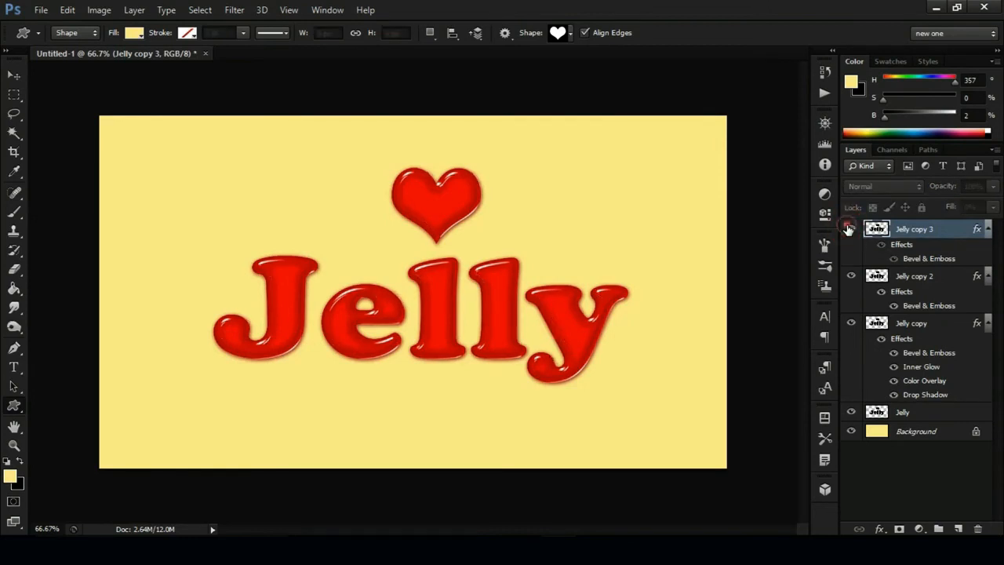
# Copy the Bevel & Emboss and Color Overlay effects from Jelly copy to the Jelly layer
pyautogui.click(914, 415)
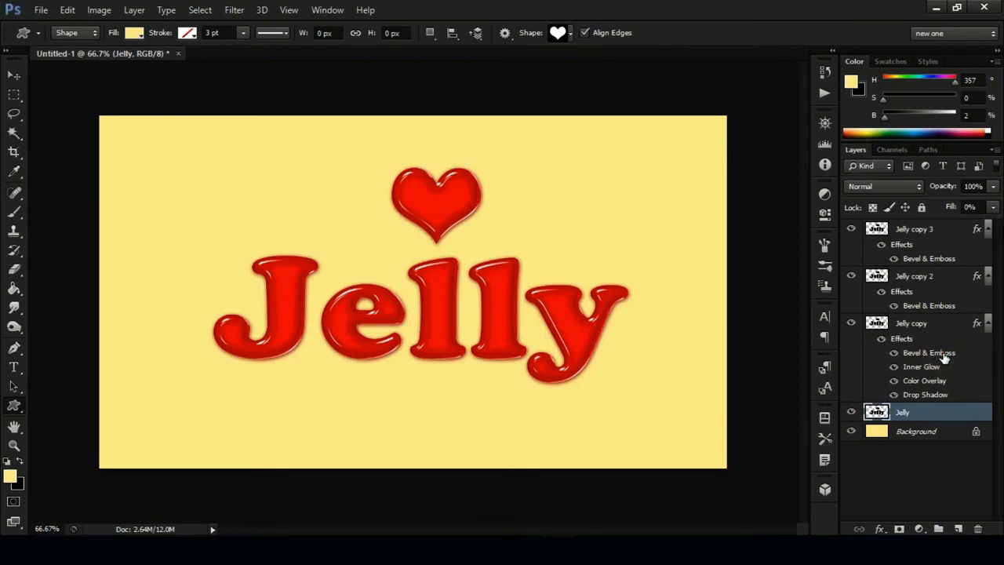
pyautogui.moveTo(944, 357); pyautogui.dragTo(932, 419)
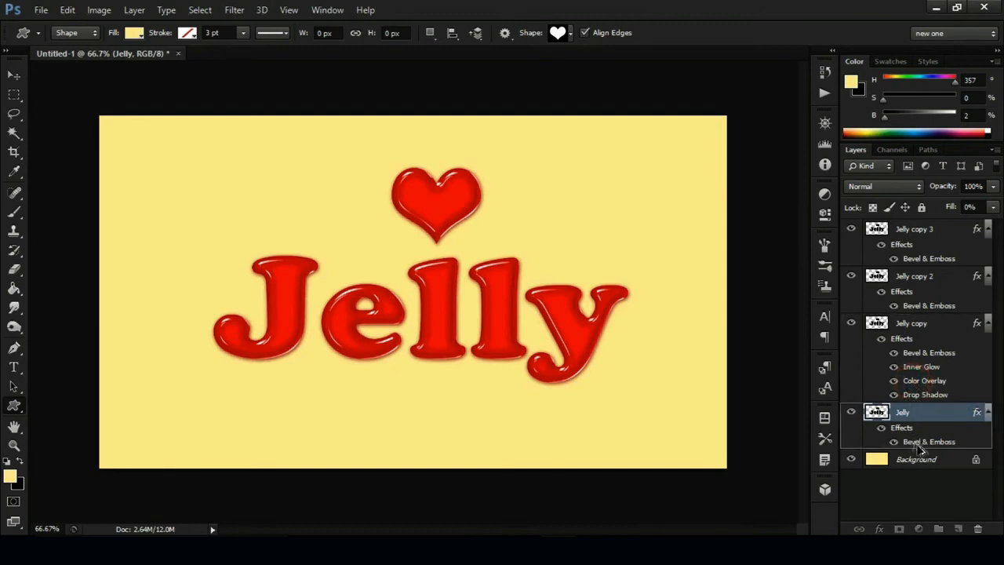
pyautogui.moveTo(922, 453); pyautogui.dragTo(919, 455)
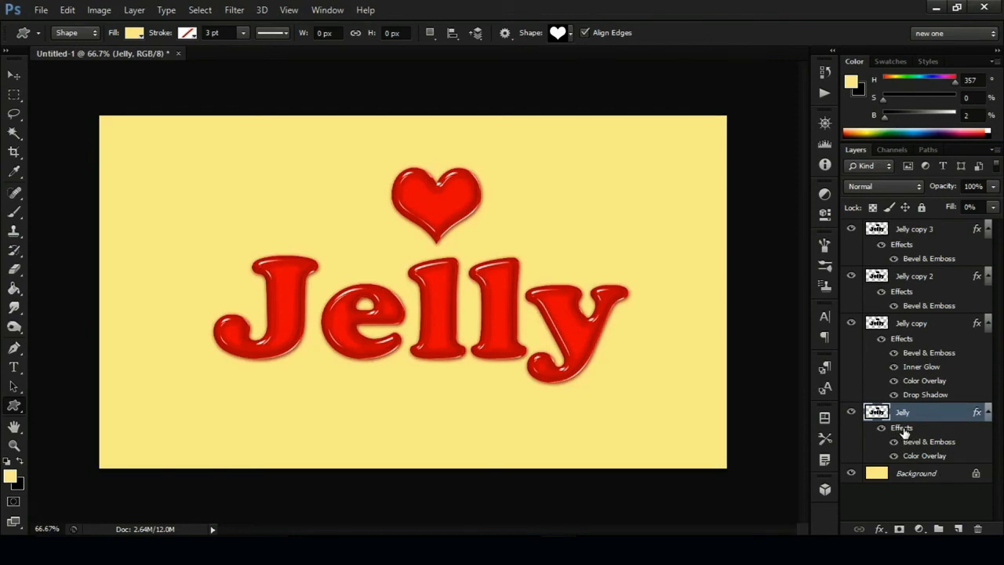
# Add an Inner Shadow to the Jelly layer with a distance of 12 px and a size of 10 px, and apply it
pyautogui.doubleClick(902, 428)
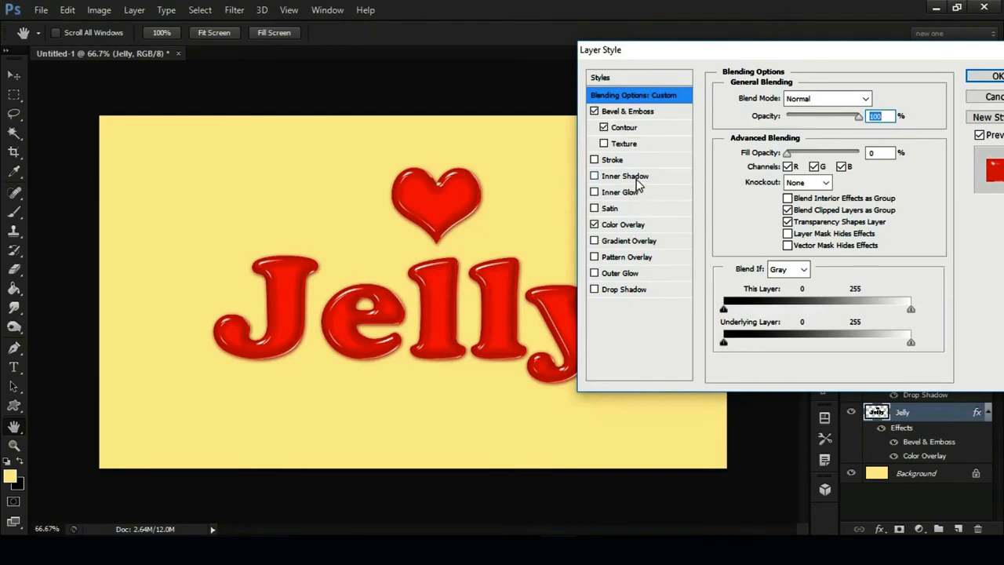
pyautogui.click(635, 177)
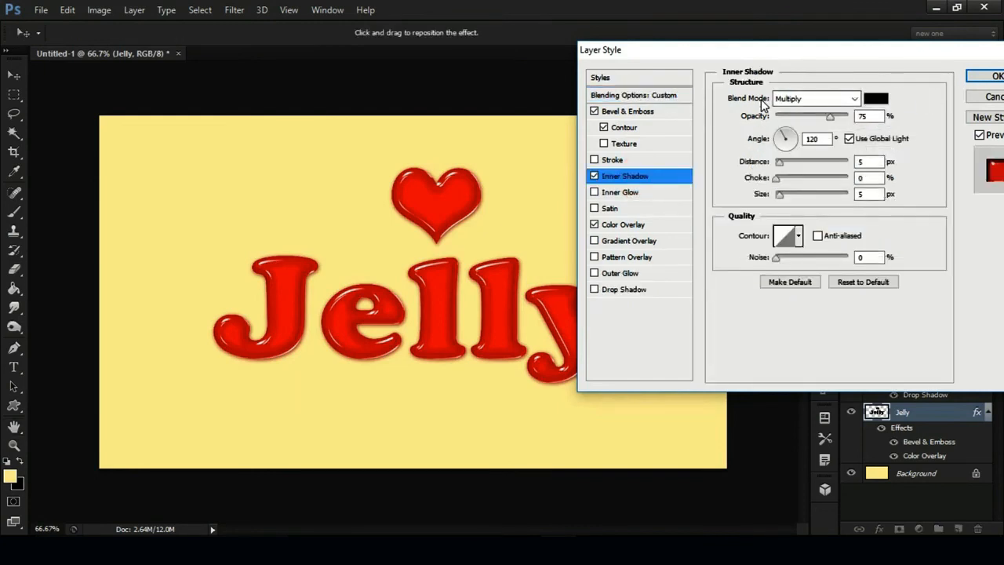
pyautogui.doubleClick(874, 116)
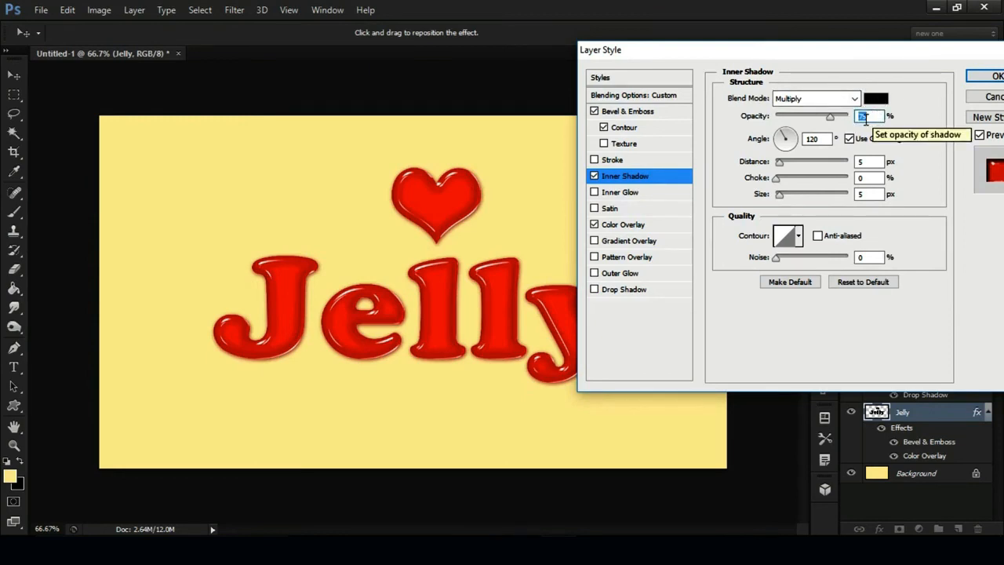
pyautogui.doubleClick(869, 161)
pyautogui.write('1')
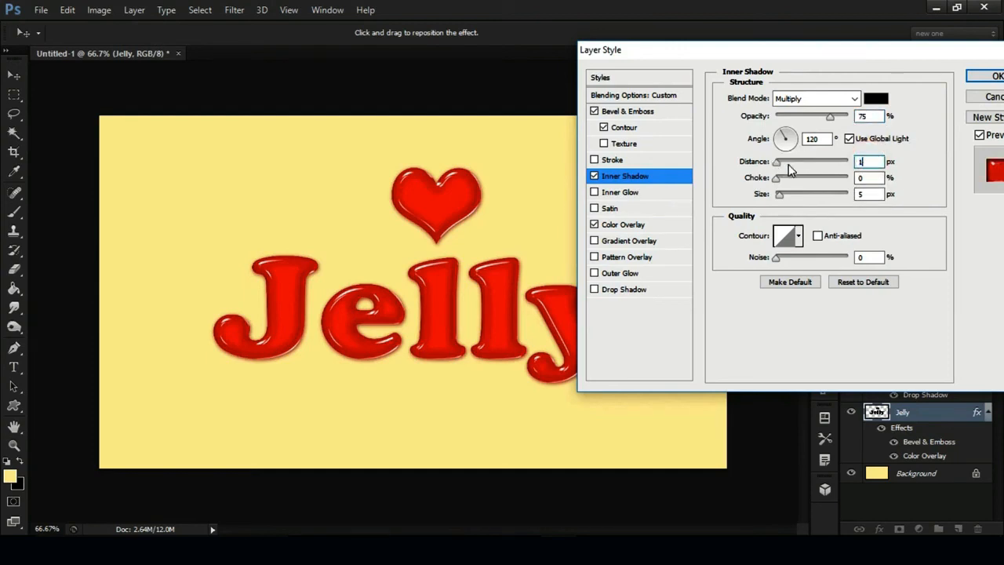
pyautogui.write('2')
pyautogui.press('Tab')
pyautogui.press('Tab')
pyautogui.write('10')
pyautogui.click(989, 79)
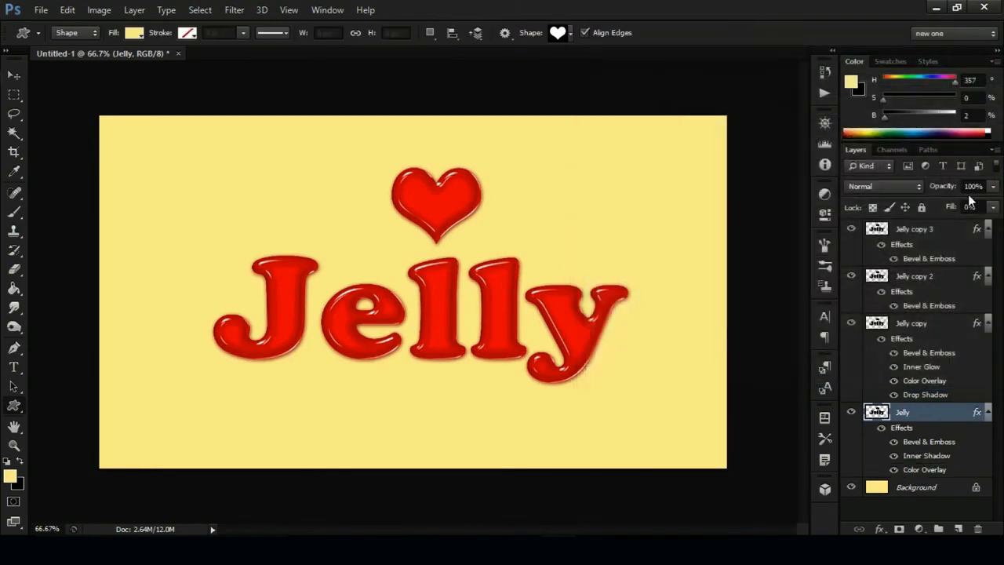
# Apply a Gaussian Blur with a radius of 8.0 pixels to the Jelly layer
pyautogui.click(231, 11)
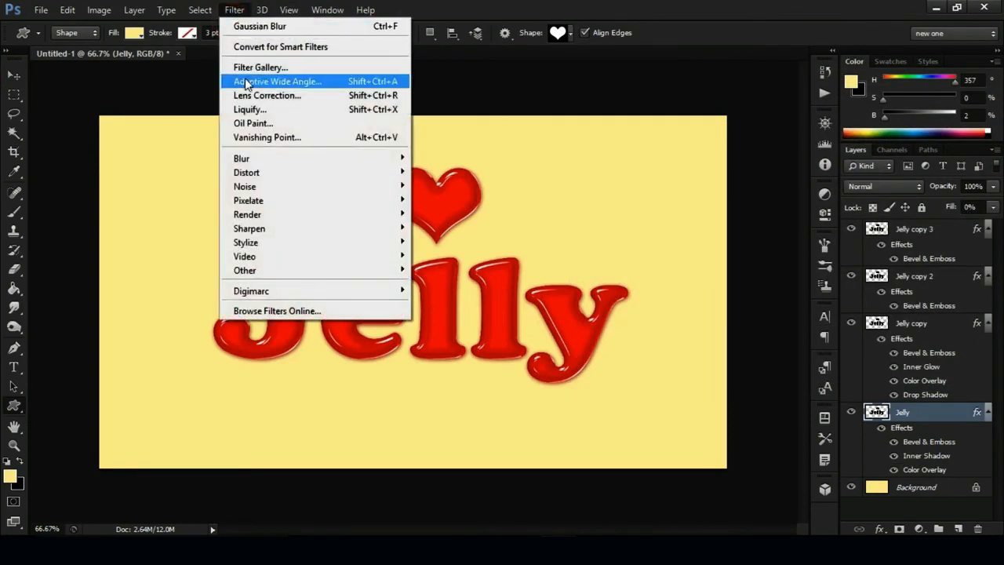
pyautogui.moveTo(257, 160)
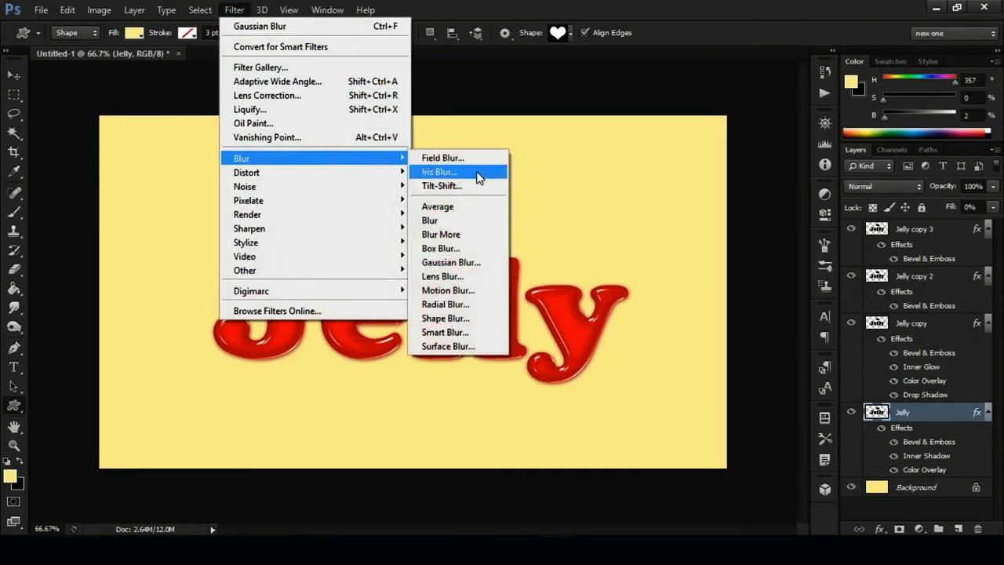
pyautogui.click(467, 266)
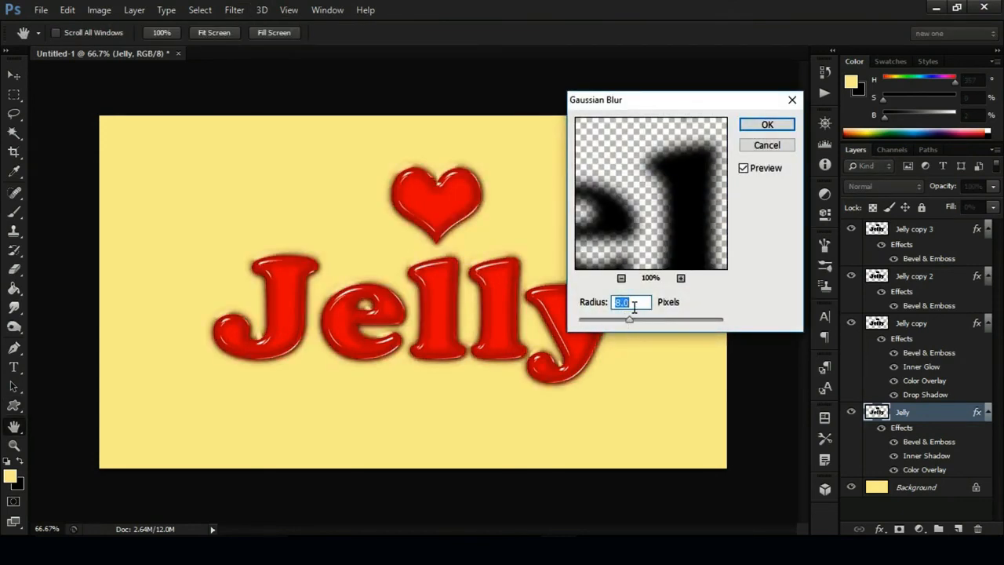
pyautogui.click(766, 127)
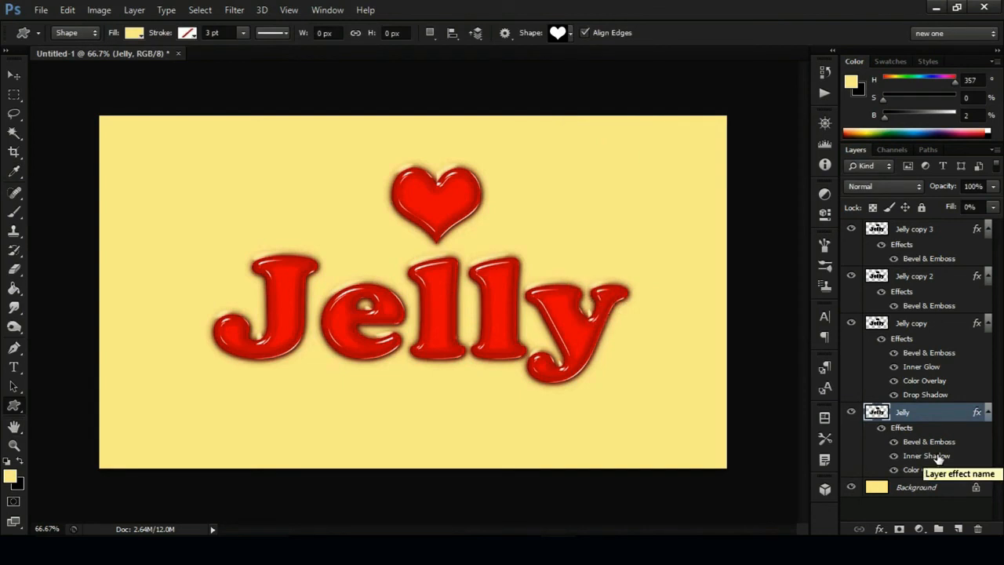
# Move the blurred Jelly layer down about 21 px with Free Transform, to a Y position of 346.50 px, and apply it
pyautogui.hotkey('ctrl', 't')
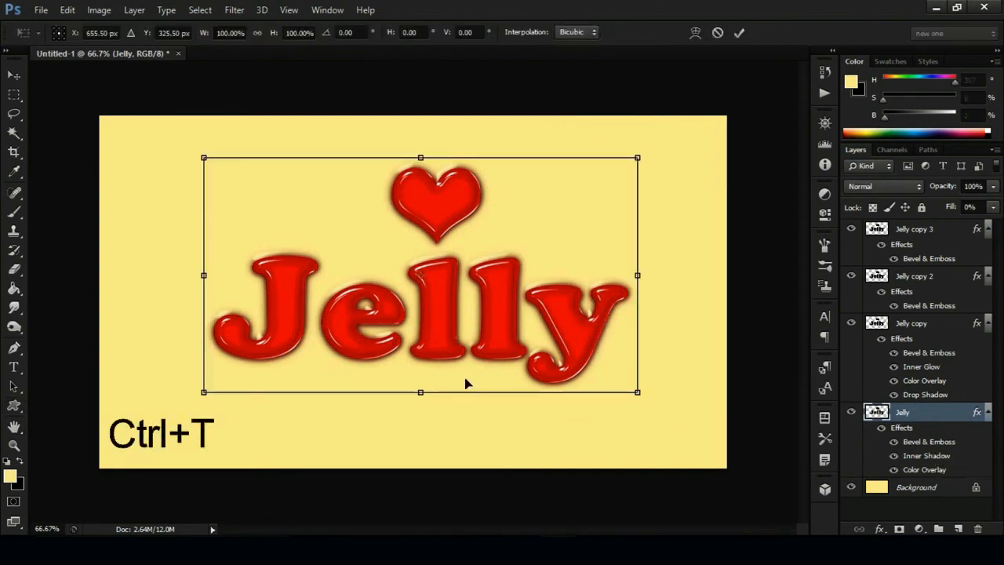
pyautogui.moveTo(417, 307); pyautogui.dragTo(417, 312)
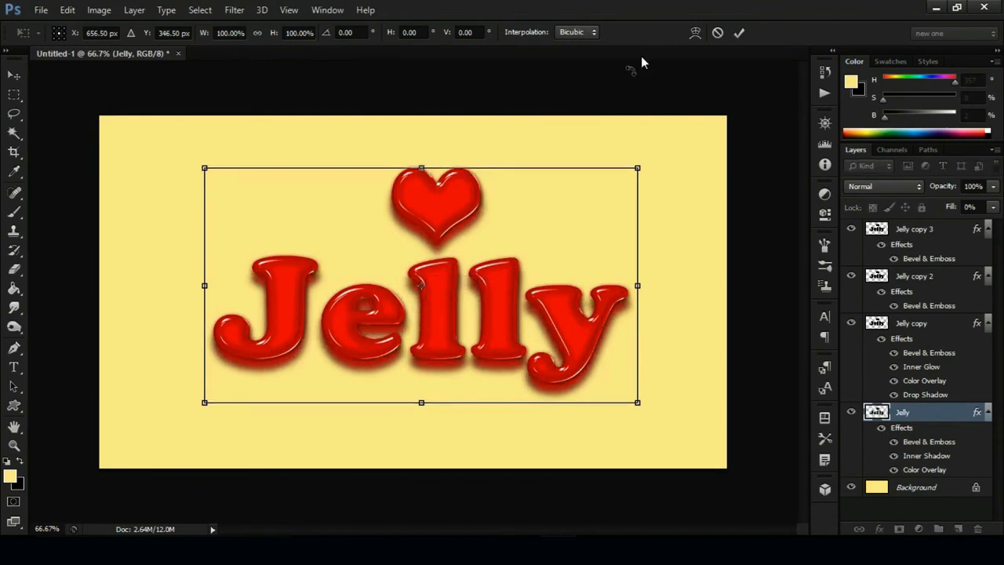
pyautogui.click(739, 34)
pyautogui.press('u')
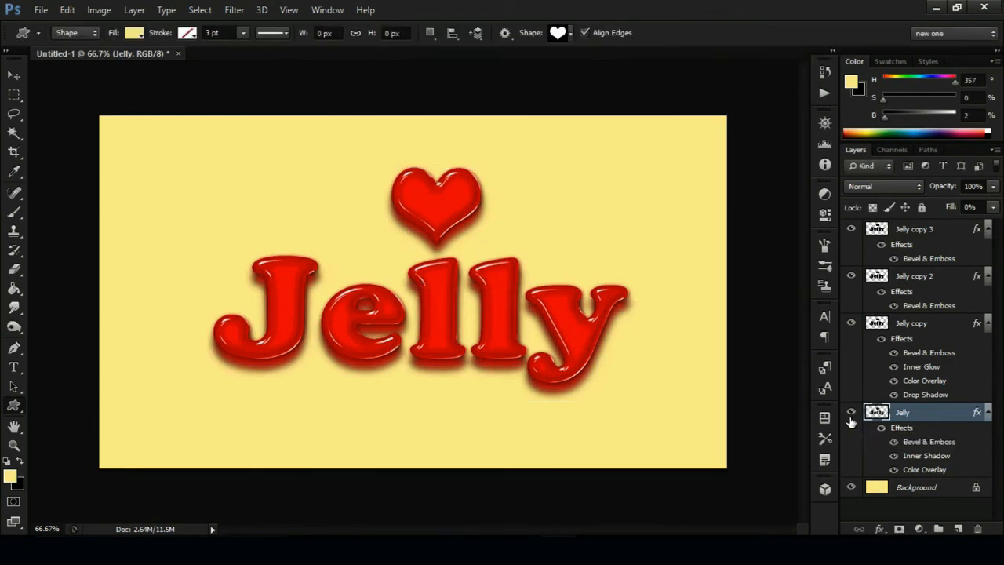
# Nudge the Jelly layer up to a Y position of 342.50 px with Free Transform, apply it, and compare the text with that layer hidden and shown
pyautogui.hotkey('ctrl', 't')
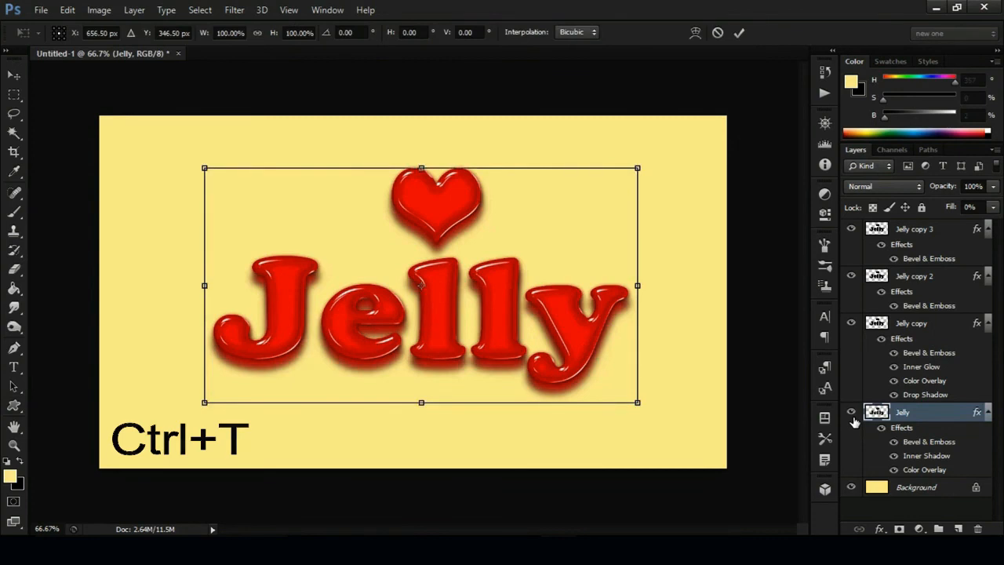
pyautogui.press('Up')
pyautogui.press('Up')
pyautogui.press('Up')
pyautogui.press('Up')
pyautogui.press('Up')
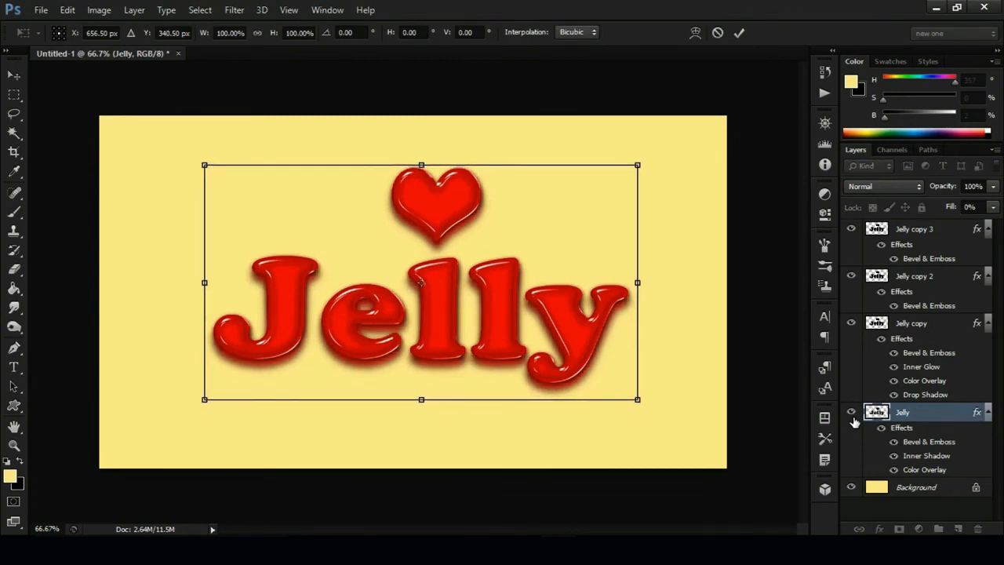
pyautogui.press('Down')
pyautogui.press('Down')
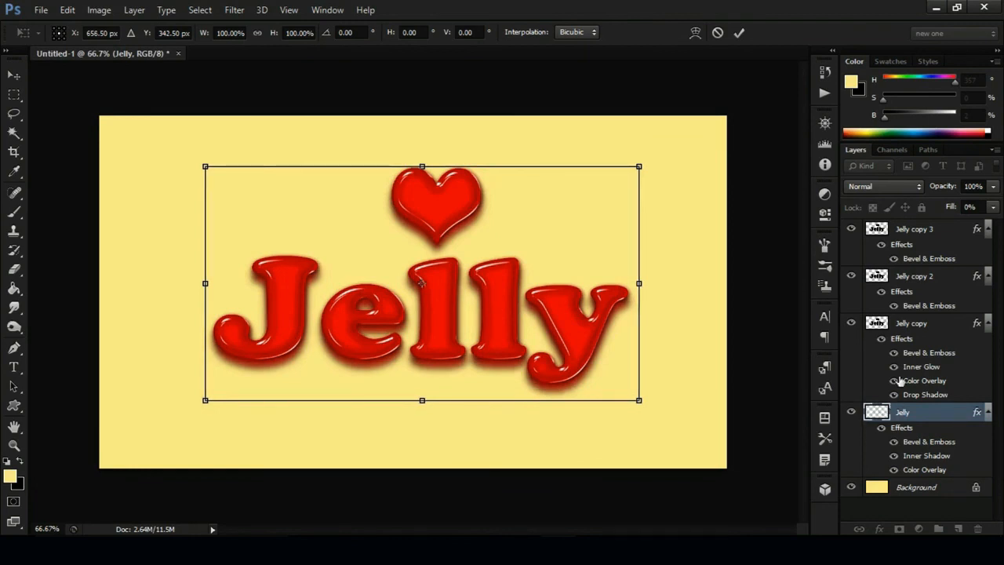
pyautogui.click(740, 33)
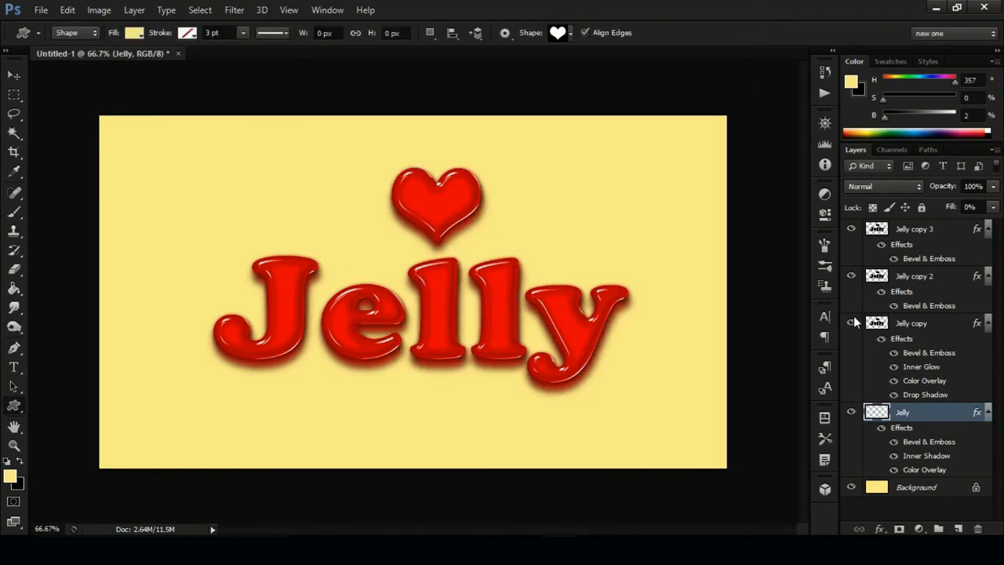
pyautogui.click(852, 412)
pyautogui.click(851, 412)
# Add a Hue/Saturation adjustment layer above Jelly copy 3 and set its hue to -139
pyautogui.click(912, 231)
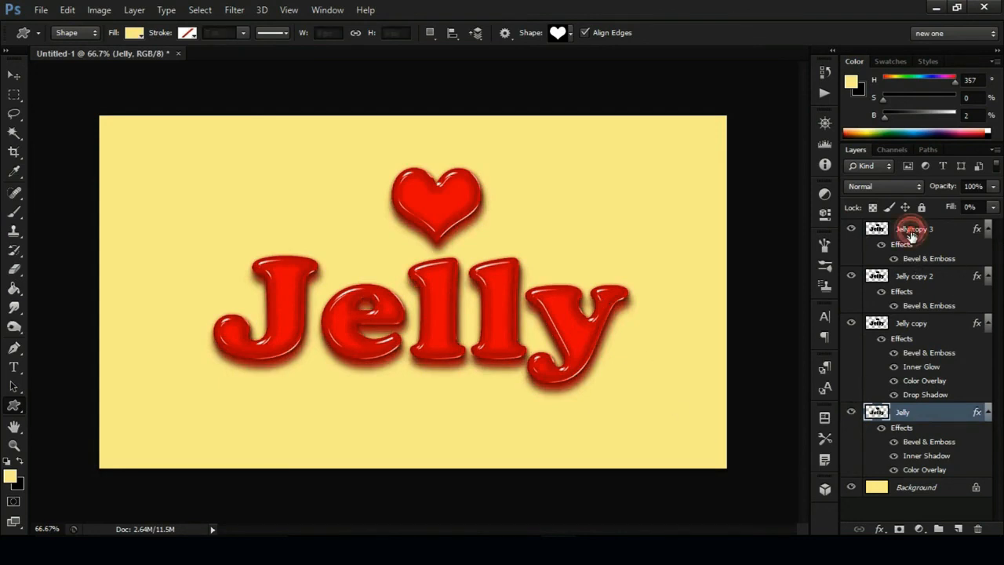
pyautogui.click(919, 530)
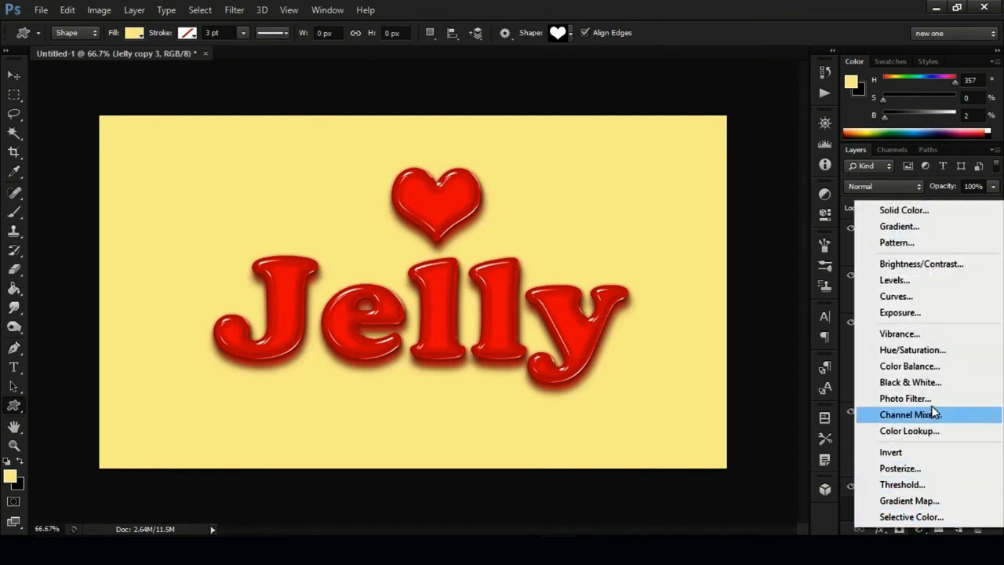
pyautogui.click(921, 350)
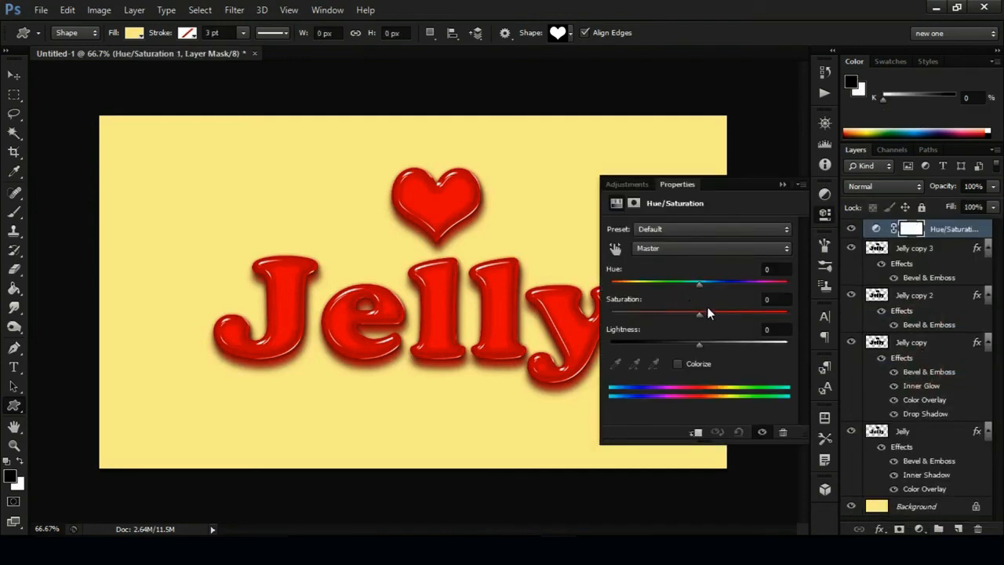
pyautogui.moveTo(697, 287); pyautogui.dragTo(625, 285)
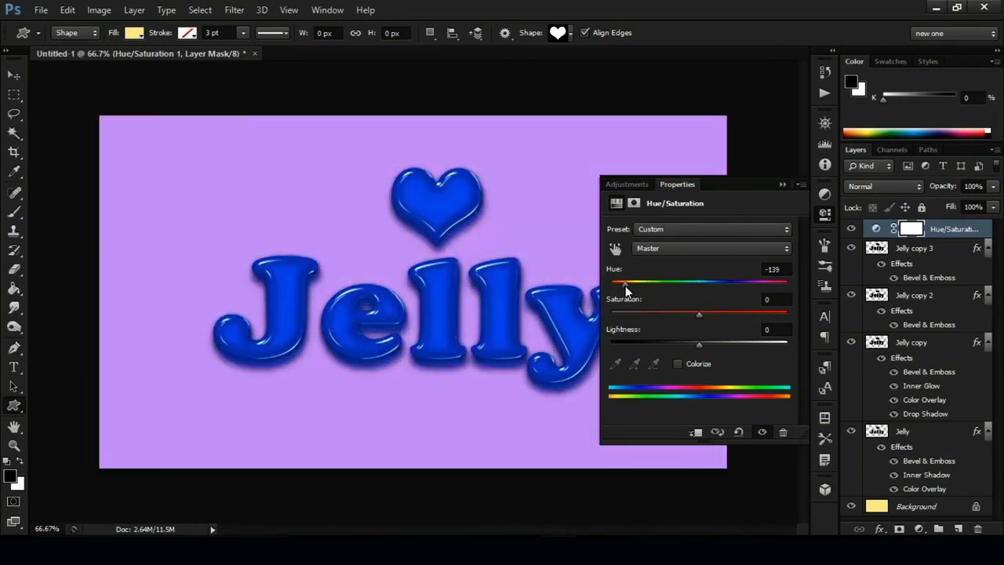
pyautogui.click(782, 184)
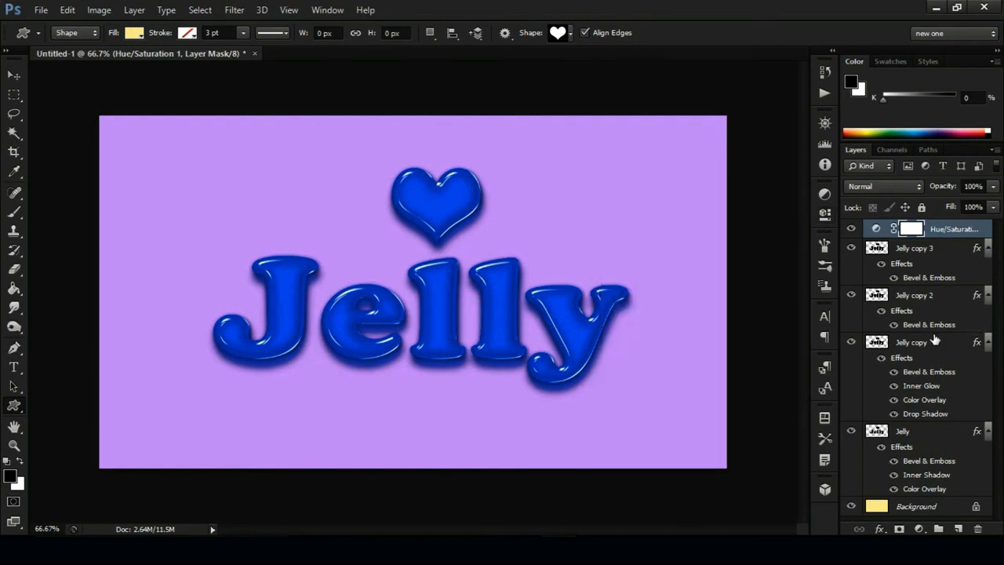